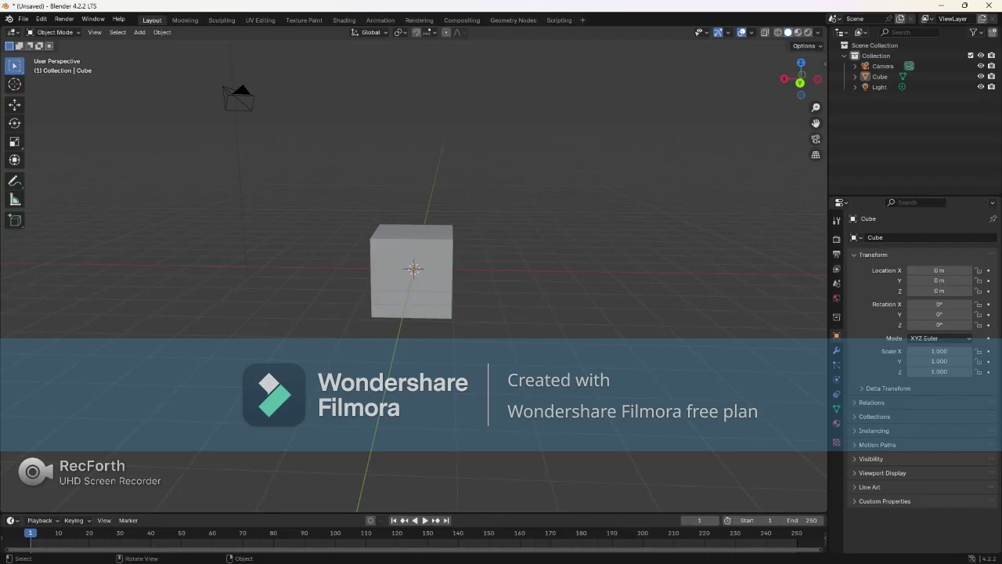
Add a UV sphere mesh at the centre of the default cube
{"action": "left_click", "coordinate": [412, 271]}
{"action": "scroll", "coordinate": [414, 270], "scroll_direction": "down", "scroll_amount": 1}
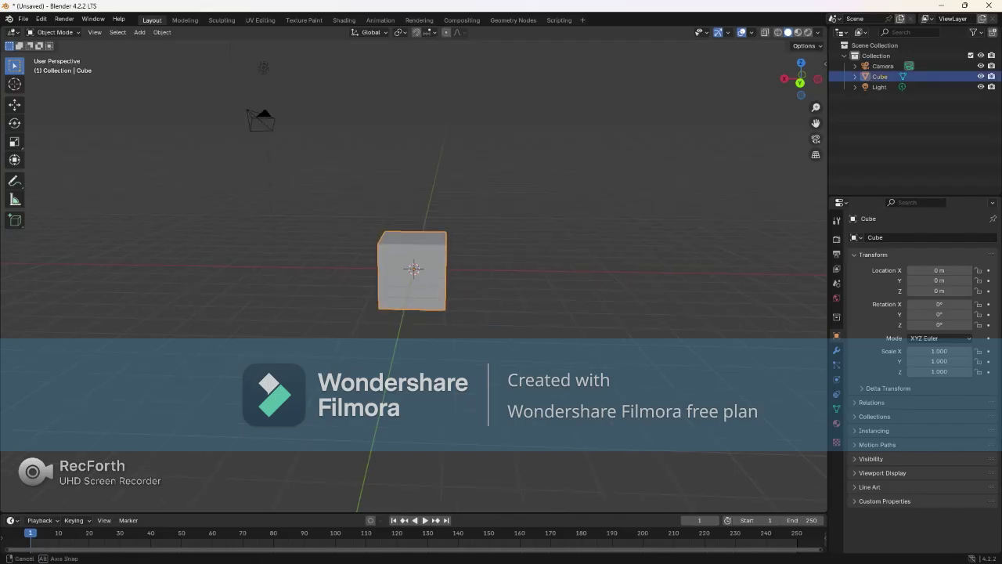
{"action": "left_click", "coordinate": [509, 270]}
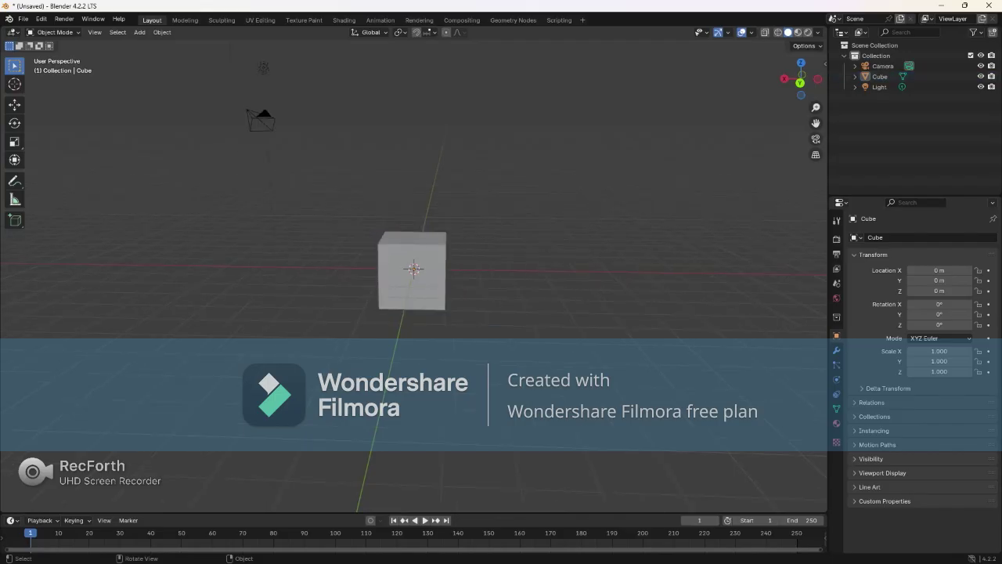
{"action": "key", "text": "shift+a"}
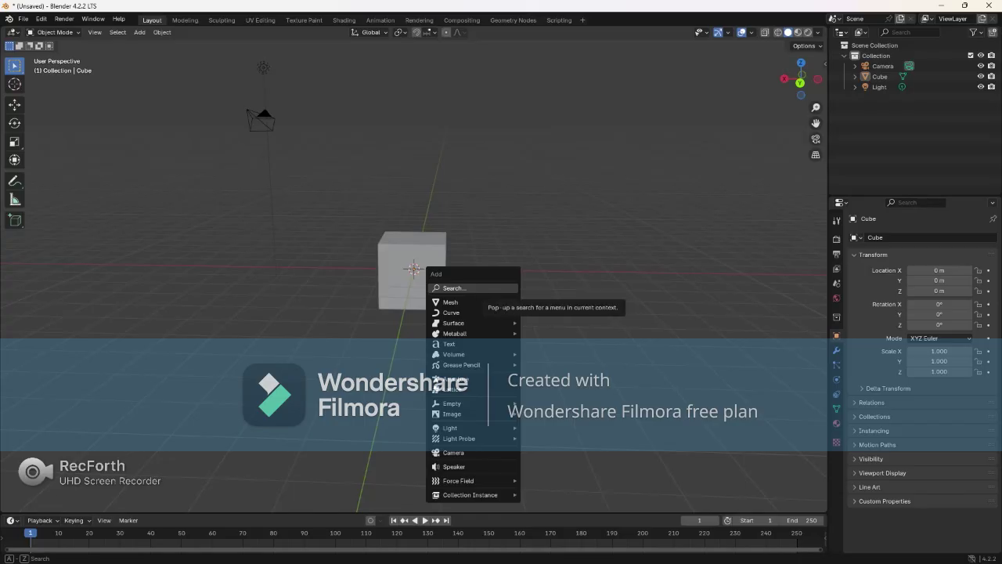
{"action": "mouse_move", "coordinate": [451, 301]}
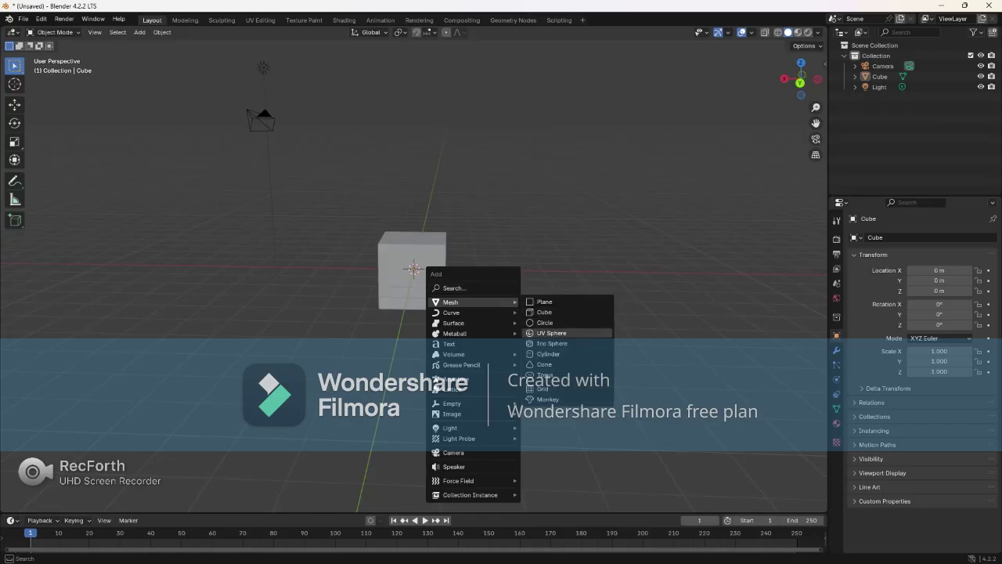
{"action": "left_click", "coordinate": [551, 332]}
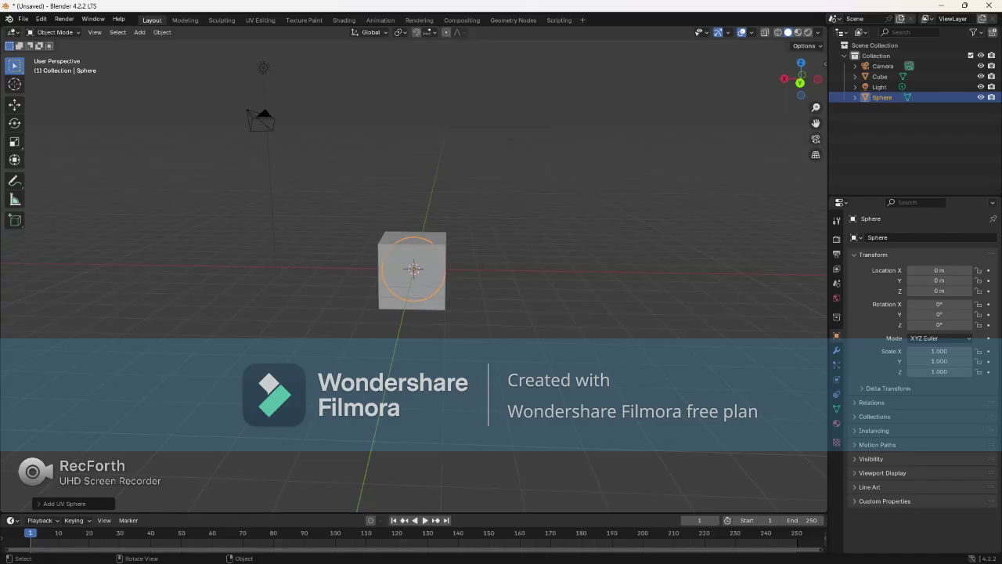
Move the sphere up about 1.86 m along Z so it rests on top of the cube
{"action": "mouse_move", "coordinate": [551, 333]}
{"action": "middle_mouse_down"}
{"action": "mouse_move", "coordinate": [556, 310]}
{"action": "mouse_move", "coordinate": [547, 328]}
{"action": "middle_mouse_up"}
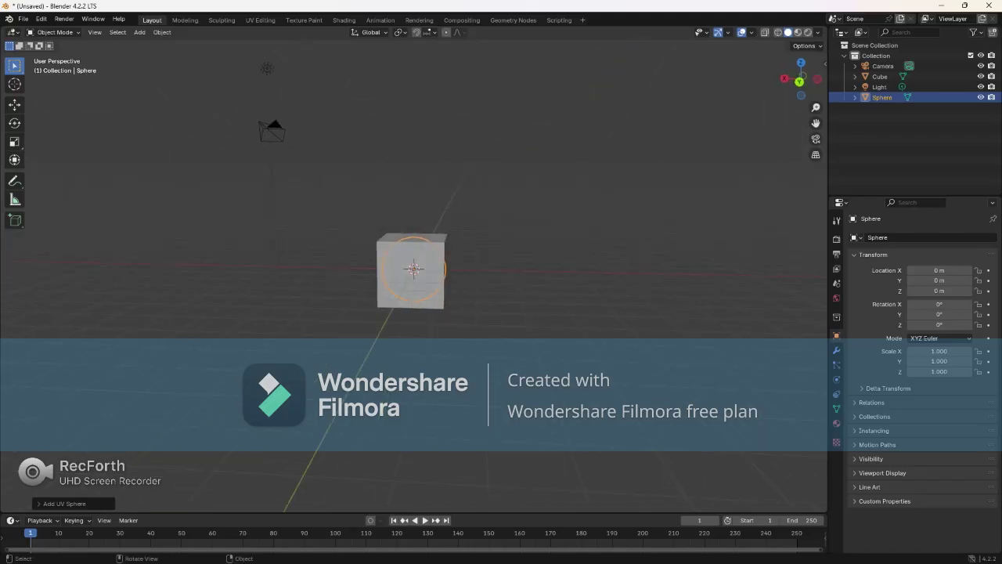
{"action": "left_click", "coordinate": [15, 105]}
{"action": "left_click_drag", "start_coordinate": [413, 227], "coordinate": [413, 170]}
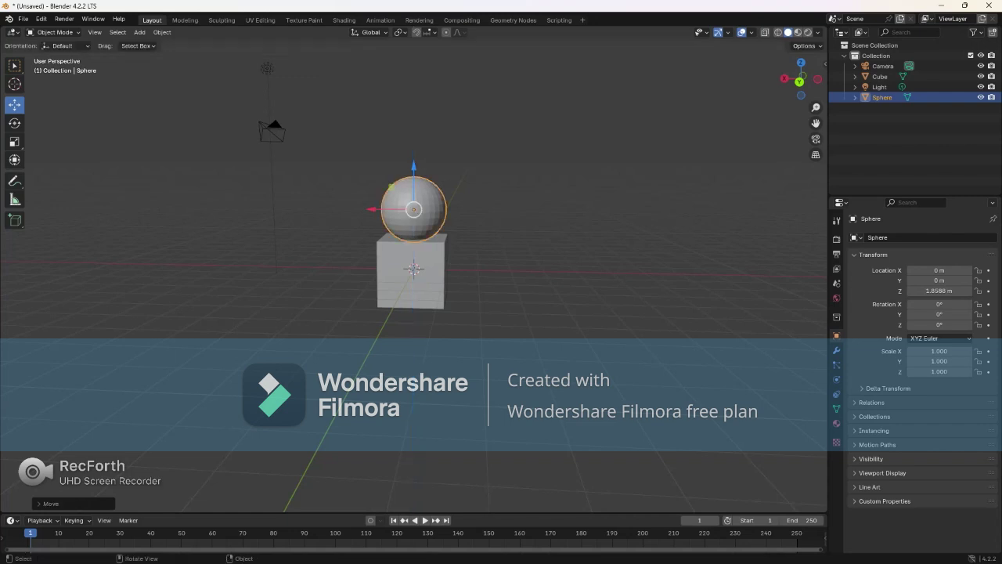
Join the cube and the sphere into one object with the sphere as the active object, and clear the selection
{"action": "mouse_move", "coordinate": [501, 235]}
{"action": "middle_mouse_down"}
{"action": "mouse_move", "coordinate": [419, 244]}
{"action": "mouse_move", "coordinate": [473, 244]}
{"action": "mouse_move", "coordinate": [494, 231]}
{"action": "middle_mouse_up"}
{"action": "key", "text": "alt+a"}
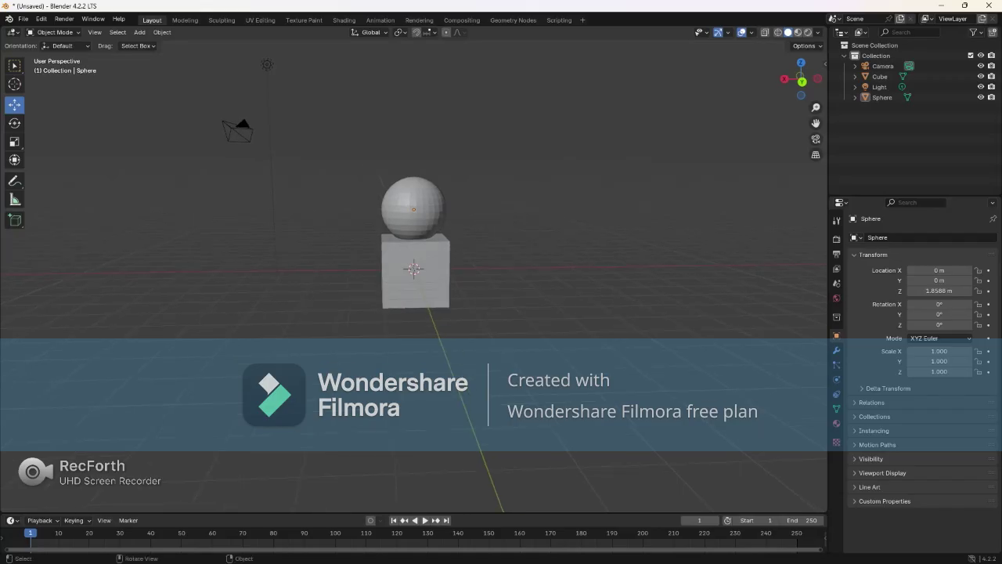
{"action": "left_click", "coordinate": [415, 282], "text": "shift"}
{"action": "left_click", "coordinate": [412, 202], "text": "shift"}
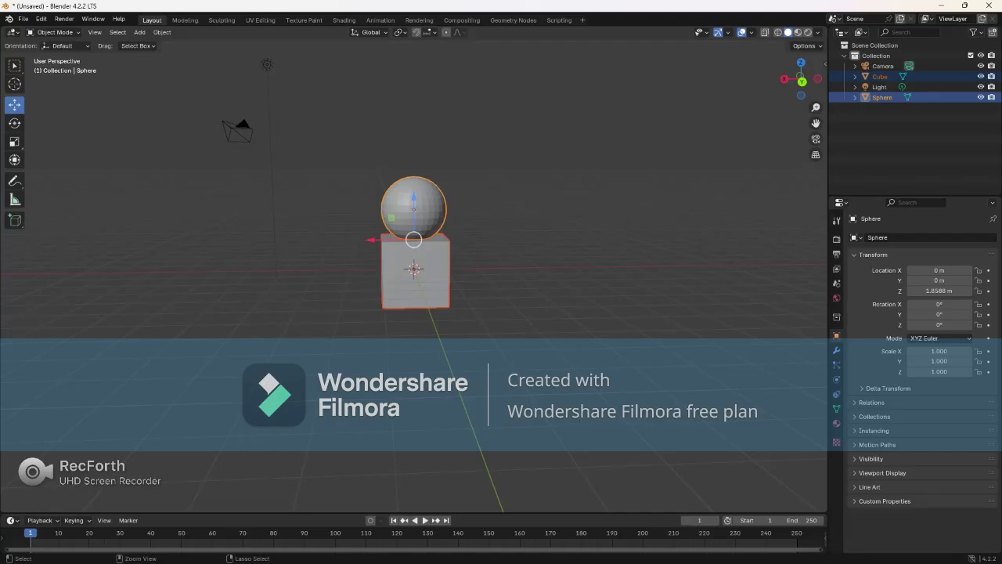
{"action": "key", "text": "ctrl+j"}
{"action": "middle_click_drag", "start_coordinate": [470, 235], "coordinate": [532, 243]}
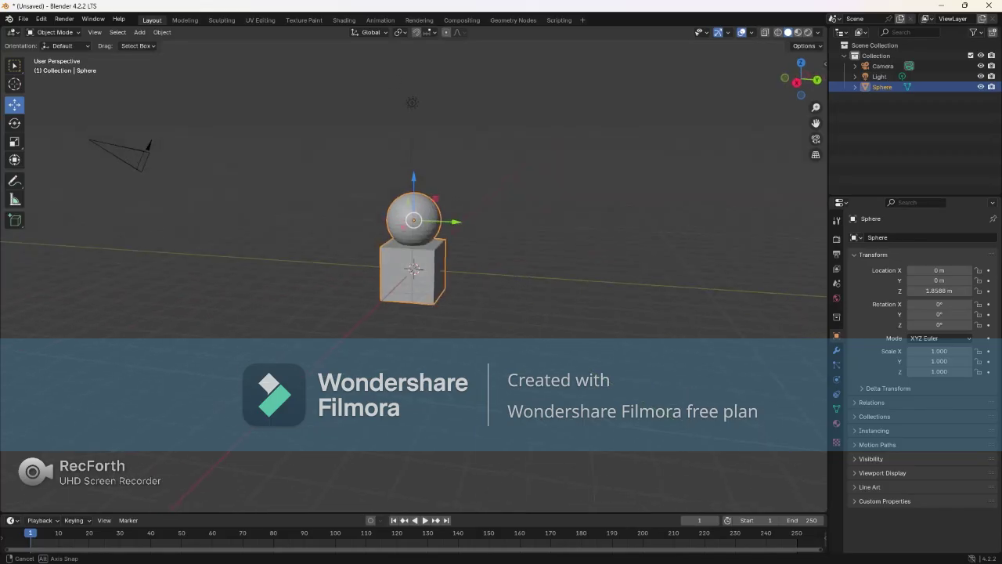
{"action": "scroll", "coordinate": [414, 234], "scroll_direction": "up", "scroll_amount": 5}
{"action": "scroll", "coordinate": [413, 235], "scroll_direction": "down", "scroll_amount": 1}
{"action": "key", "text": "alt+a"}
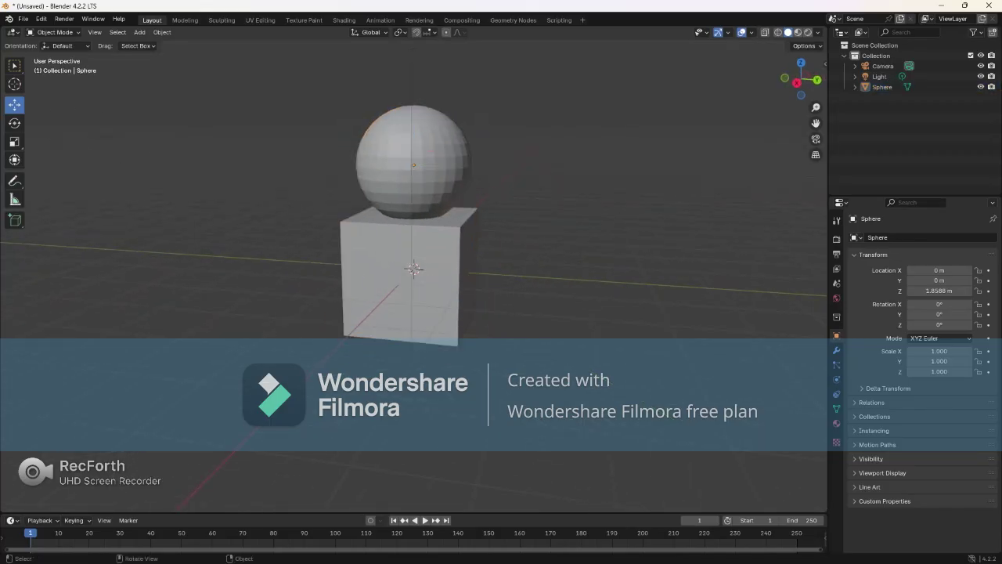
Select the joined object and switch to the Texture Paint workspace with its front in view
{"action": "left_click", "coordinate": [407, 258]}
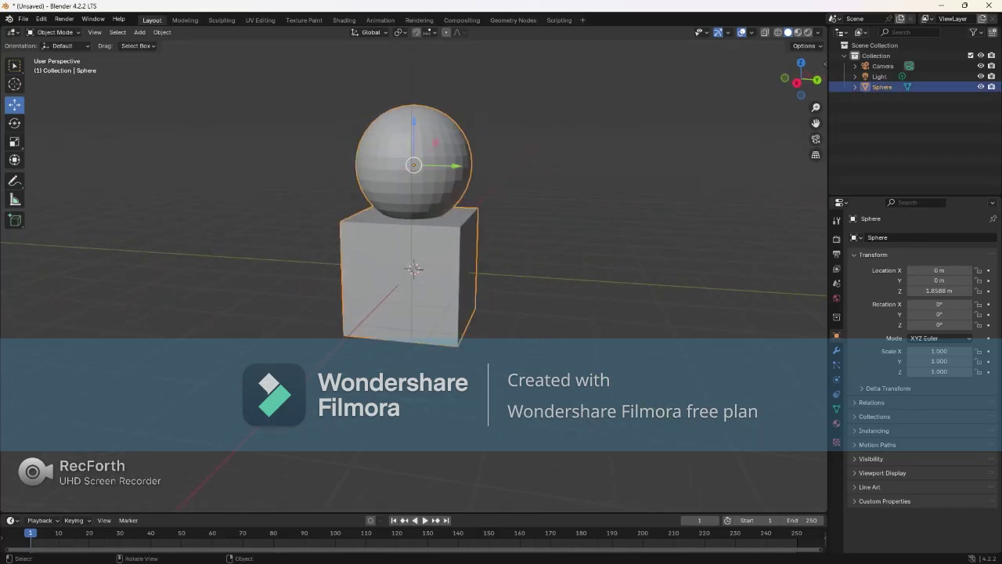
{"action": "left_click", "coordinate": [304, 19]}
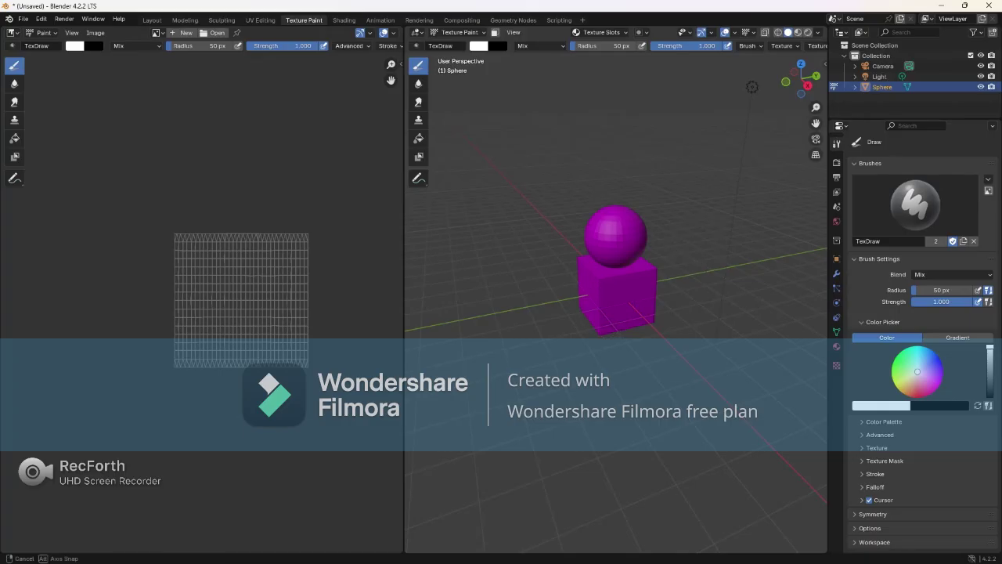
{"action": "middle_click_drag", "start_coordinate": [667, 302], "coordinate": [639, 287]}
{"action": "scroll", "coordinate": [639, 286], "scroll_direction": "up", "scroll_amount": 3}
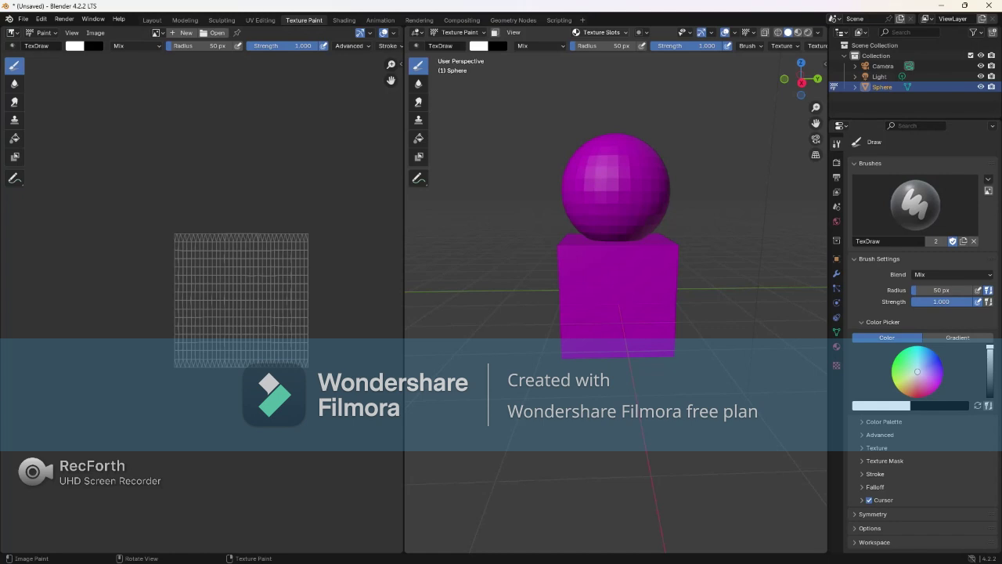
{"action": "left_click", "coordinate": [577, 336]}
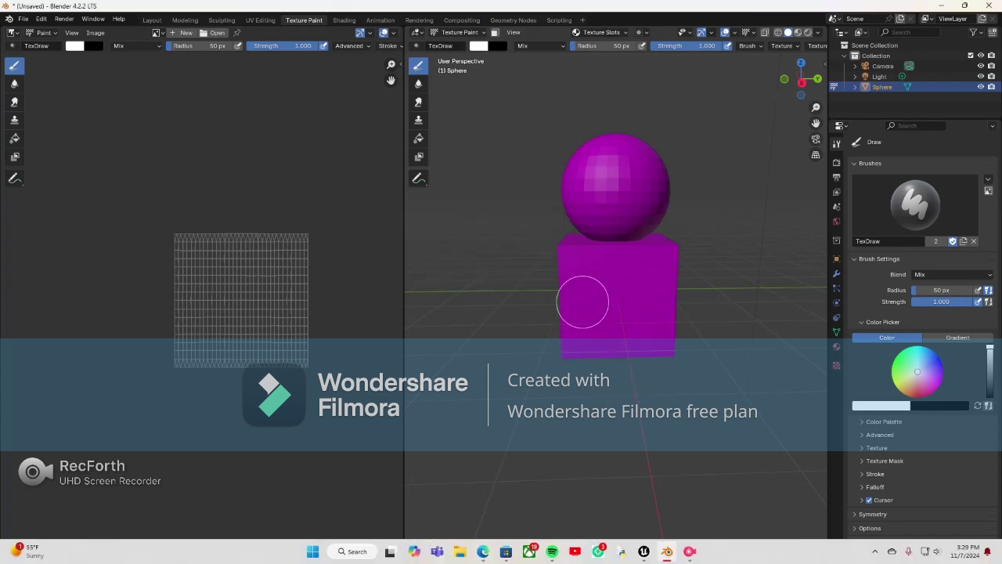
Add a Base Color paint slot named "sample" to the joined object with a blank 1024 × 1024 px image
{"action": "left_click", "coordinate": [600, 32]}
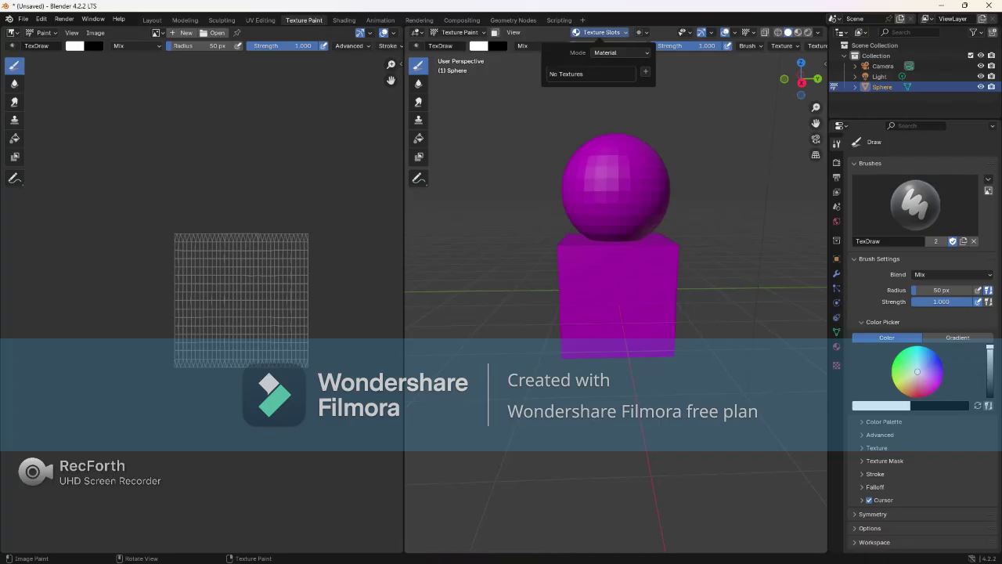
{"action": "left_click", "coordinate": [645, 71]}
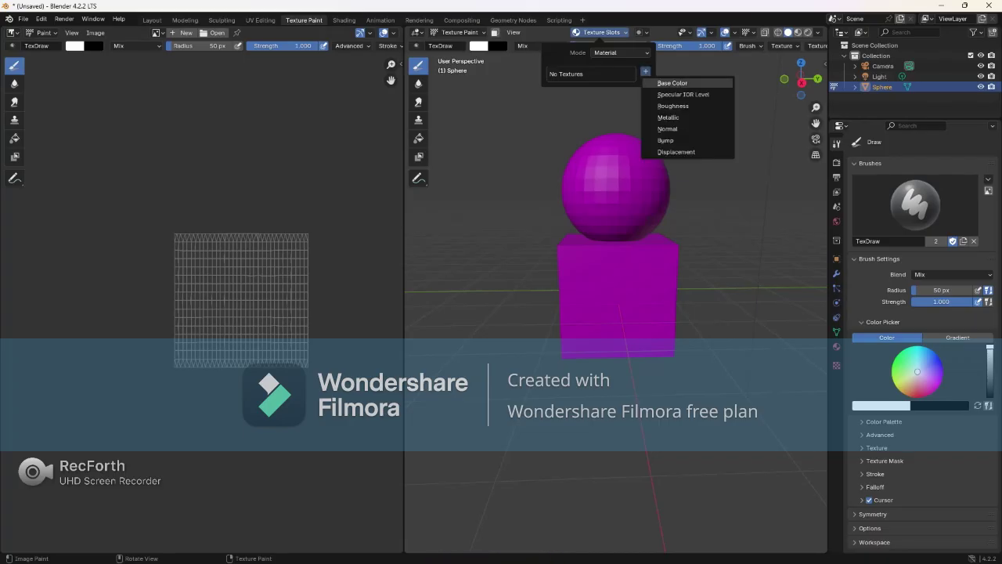
{"action": "left_click", "coordinate": [671, 83]}
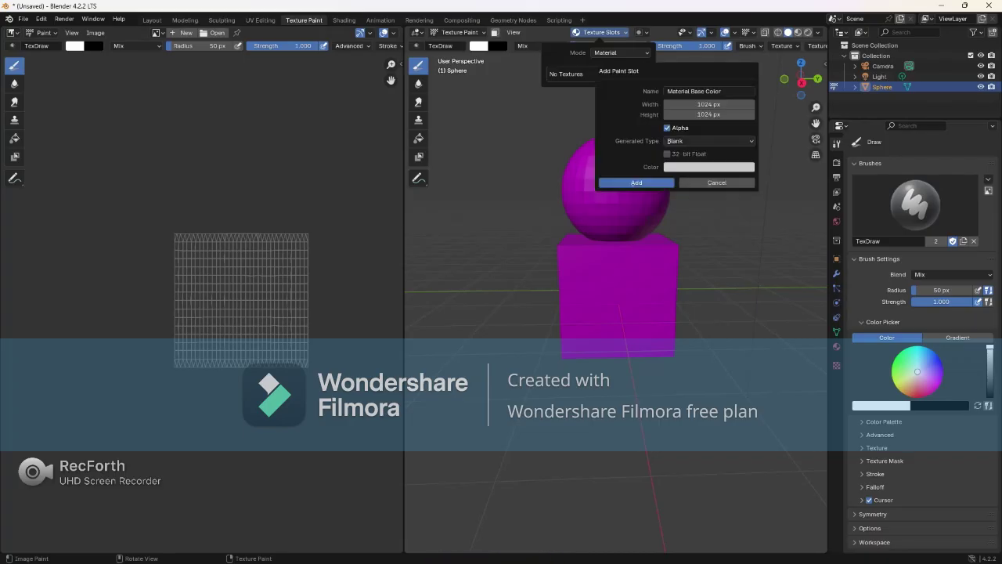
{"action": "left_click", "coordinate": [708, 92]}
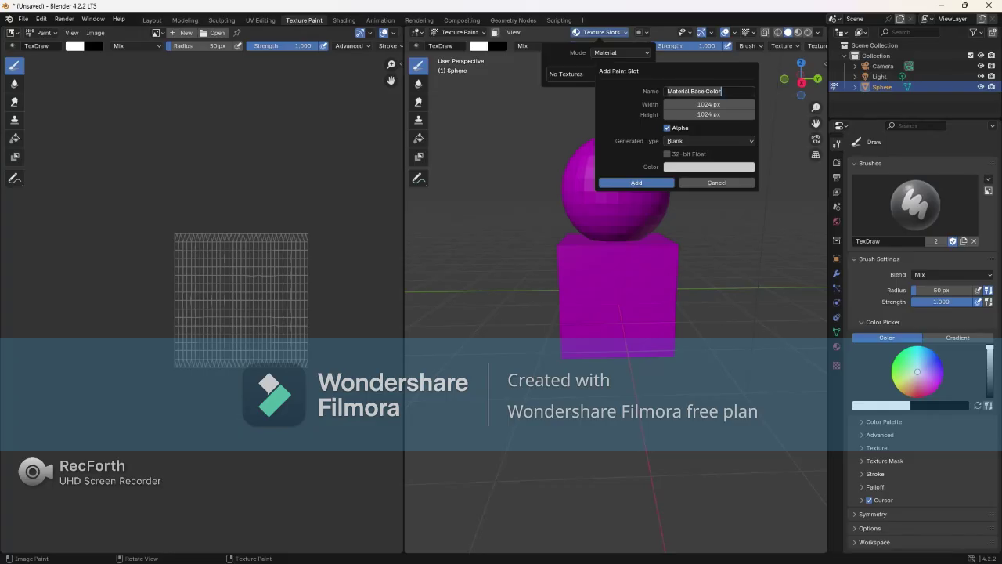
{"action": "type", "text": "sample"}
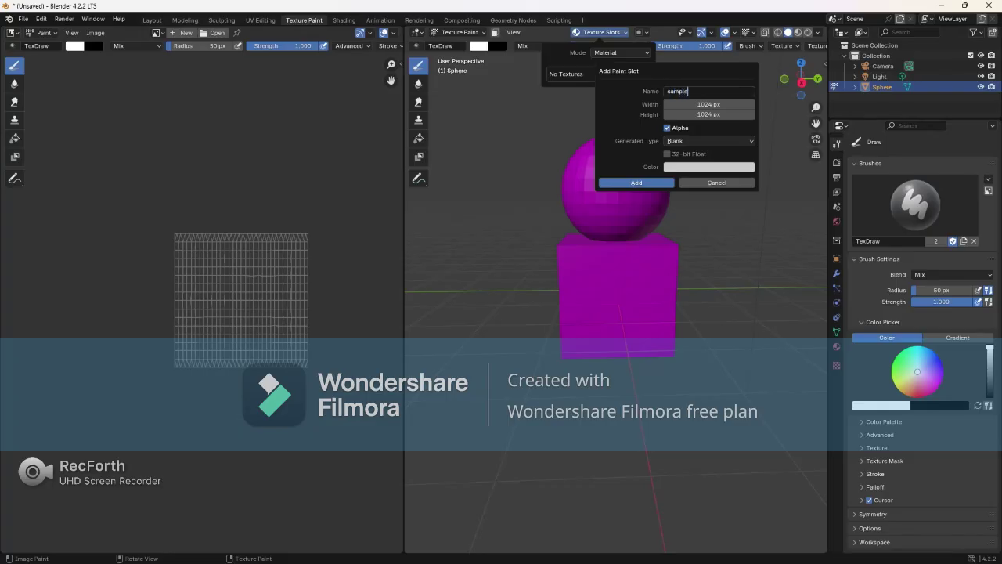
{"action": "key", "text": "Return"}
{"action": "left_click", "coordinate": [637, 182]}
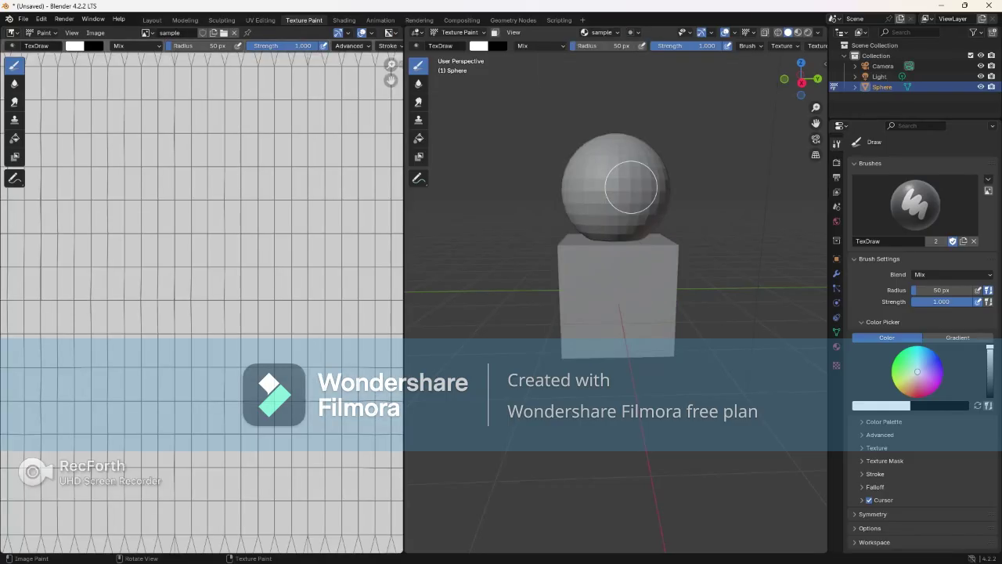
{"action": "scroll", "coordinate": [89, 318], "scroll_direction": "down", "scroll_amount": 6}
{"action": "scroll", "coordinate": [157, 309], "scroll_direction": "up", "scroll_amount": 1}
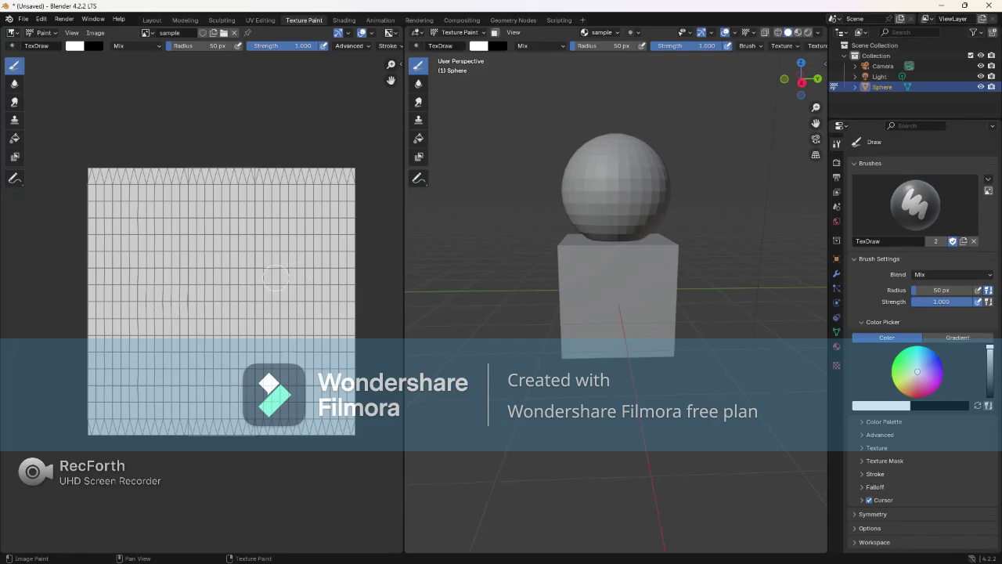
Set the paint brush colour to black
{"action": "middle_click_drag", "start_coordinate": [582, 267], "coordinate": [767, 286]}
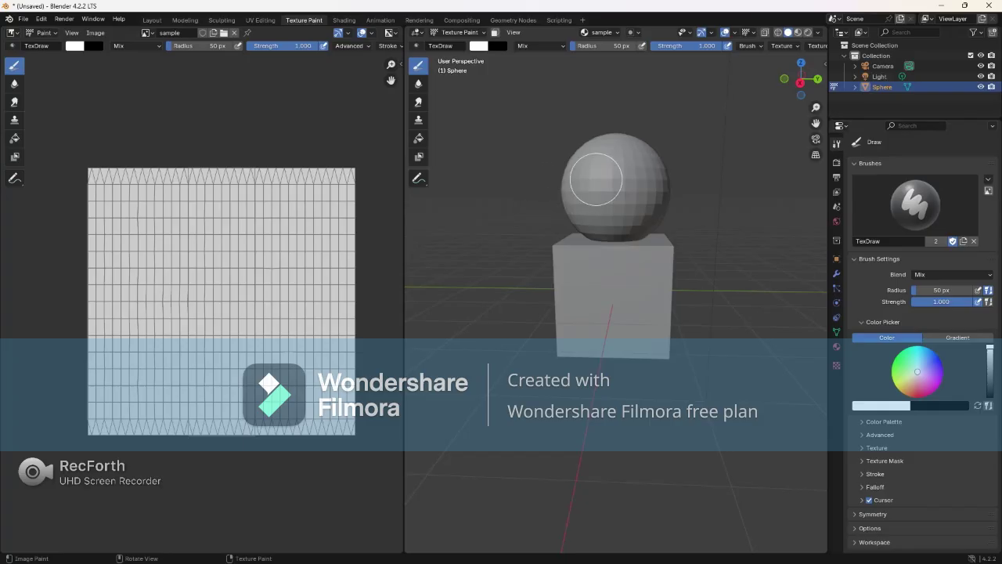
{"action": "right_click", "coordinate": [596, 180]}
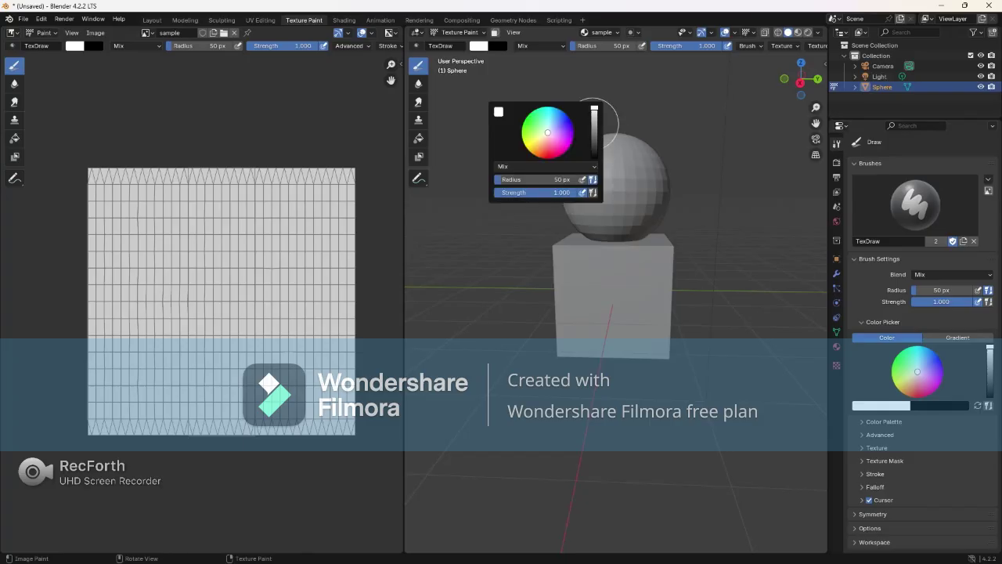
{"action": "left_click_drag", "start_coordinate": [594, 114], "coordinate": [595, 157]}
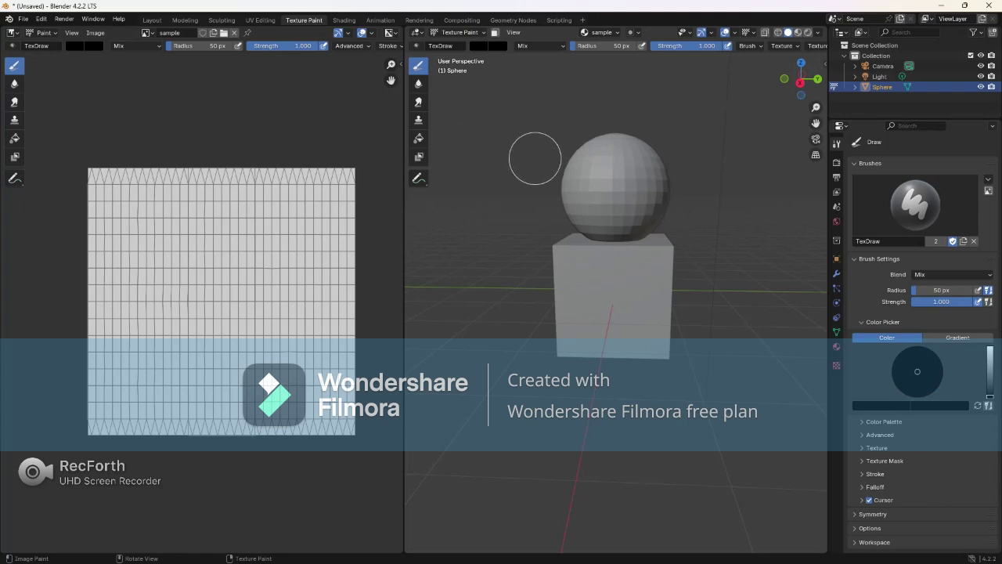
{"action": "scroll", "coordinate": [600, 172], "scroll_direction": "up", "scroll_amount": 1}
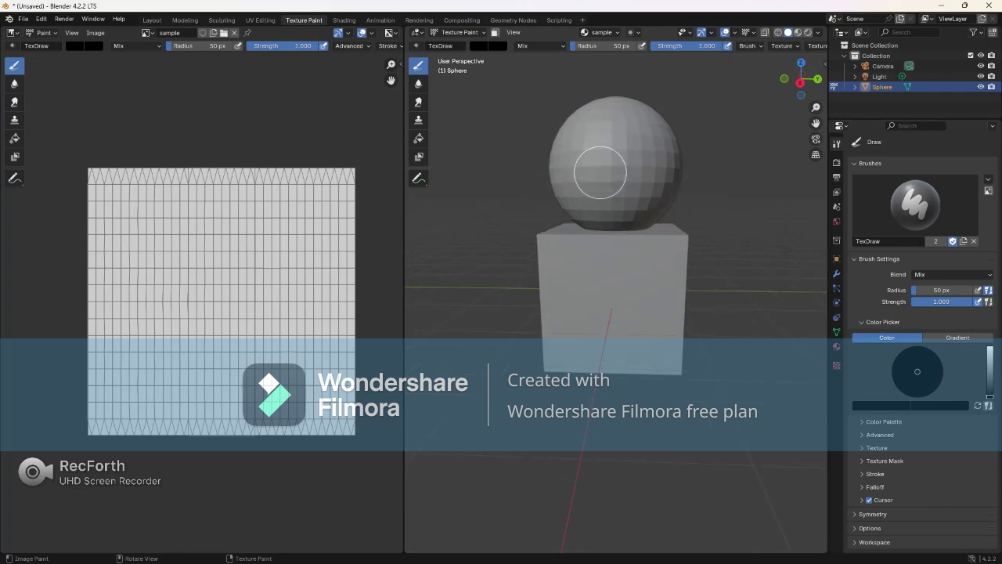
{"action": "right_click", "coordinate": [603, 177]}
Paint two black eyes and a wide smiling mouth on the front of the sphere
{"action": "mouse_move", "coordinate": [629, 187]}
{"action": "middle_mouse_down"}
{"action": "mouse_move", "coordinate": [654, 211]}
{"action": "mouse_move", "coordinate": [633, 183]}
{"action": "middle_mouse_up"}
{"action": "left_click", "coordinate": [588, 133]}
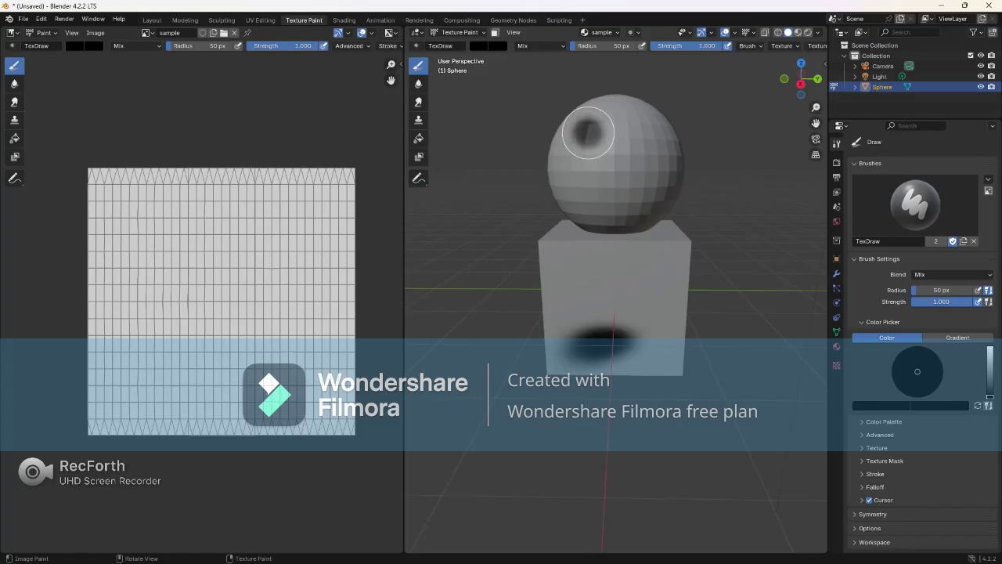
{"action": "left_click", "coordinate": [640, 134]}
{"action": "left_click_drag", "start_coordinate": [600, 196], "coordinate": [638, 190]}
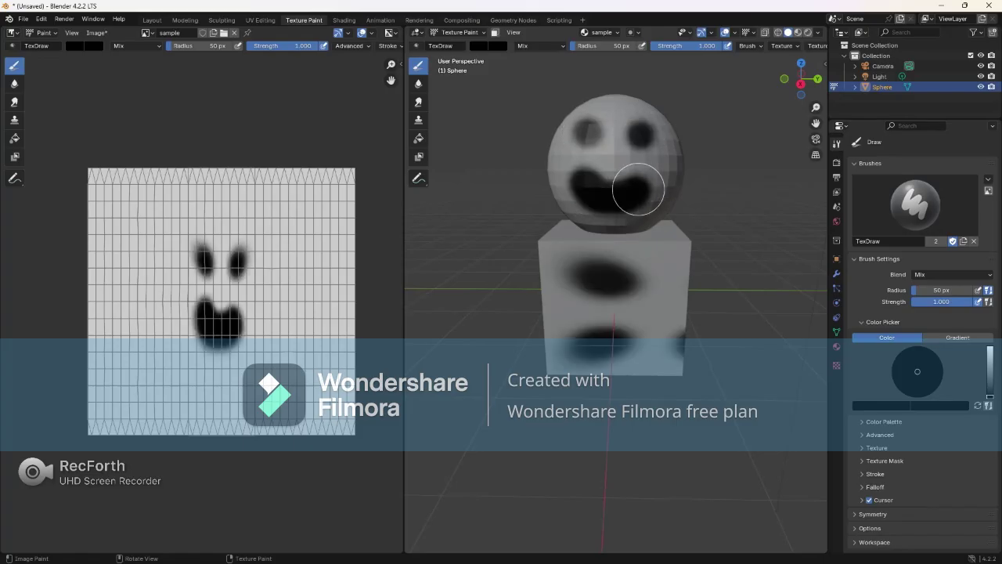
{"action": "mouse_move", "coordinate": [638, 190]}
{"action": "middle_mouse_down"}
{"action": "mouse_move", "coordinate": [595, 186]}
{"action": "mouse_move", "coordinate": [633, 188]}
{"action": "mouse_move", "coordinate": [651, 260]}
{"action": "middle_mouse_up"}
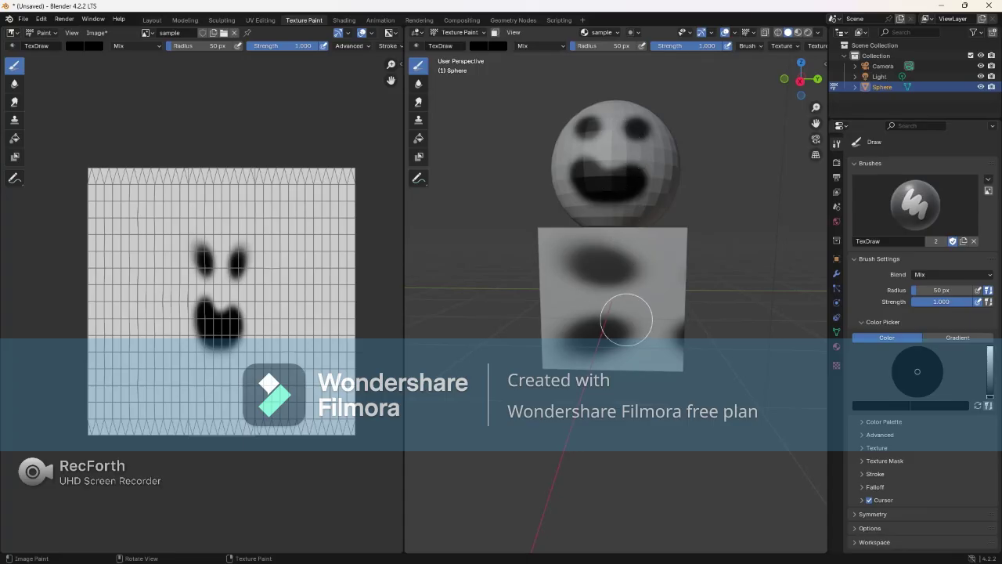
{"action": "mouse_move", "coordinate": [626, 320]}
{"action": "middle_mouse_down"}
{"action": "mouse_move", "coordinate": [595, 306]}
{"action": "mouse_move", "coordinate": [587, 335]}
{"action": "middle_mouse_up"}
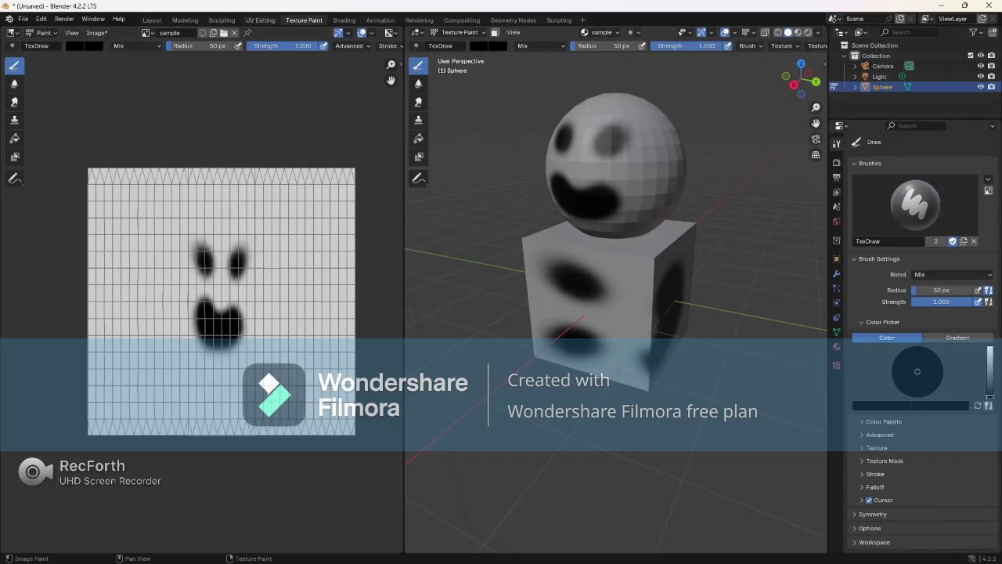
Switch to the UV Editing workspace and select the whole mesh to display all its UVs over the painted image
{"action": "key", "text": "ctrl+Page_Up"}
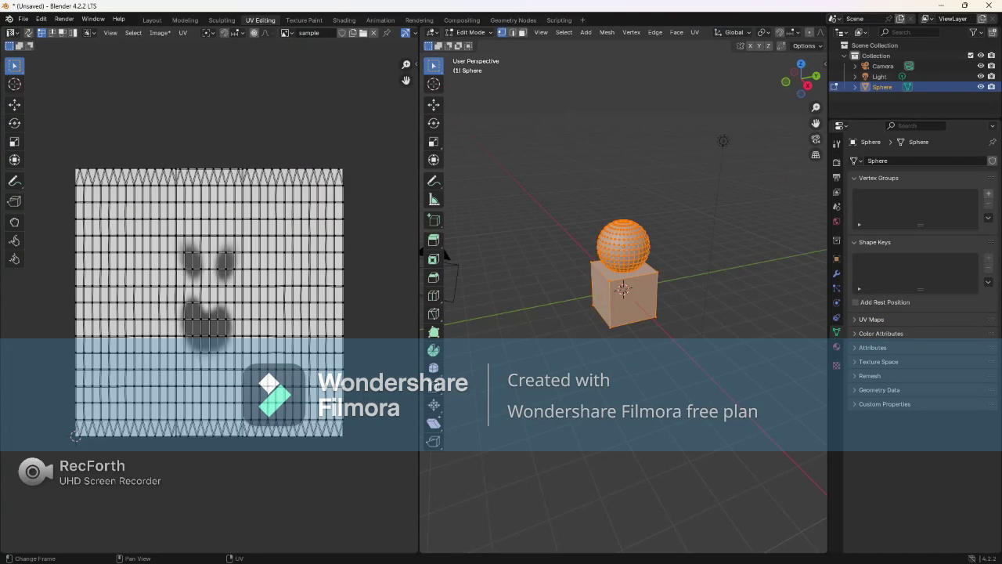
{"action": "key", "text": "alt+a"}
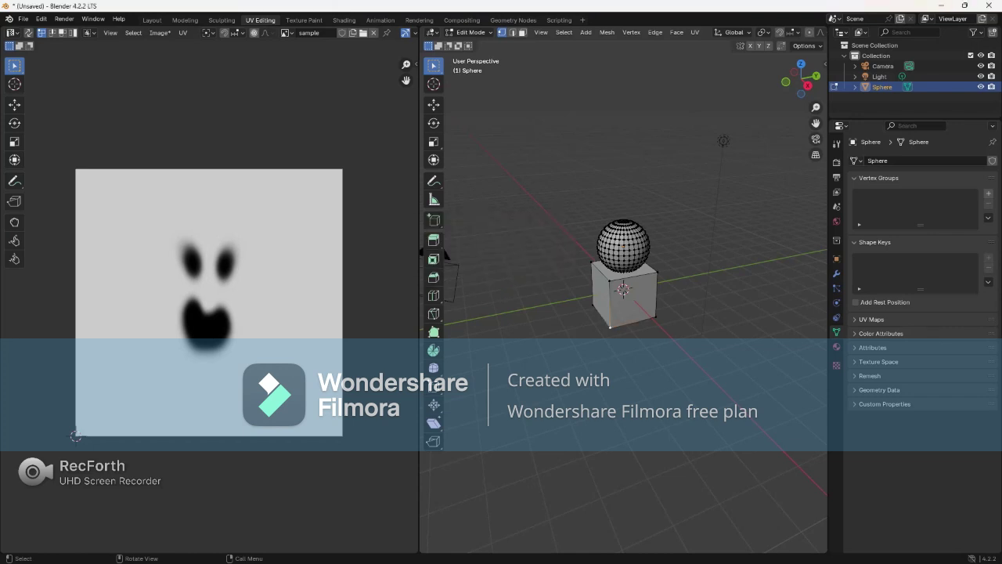
{"action": "key", "text": "a"}
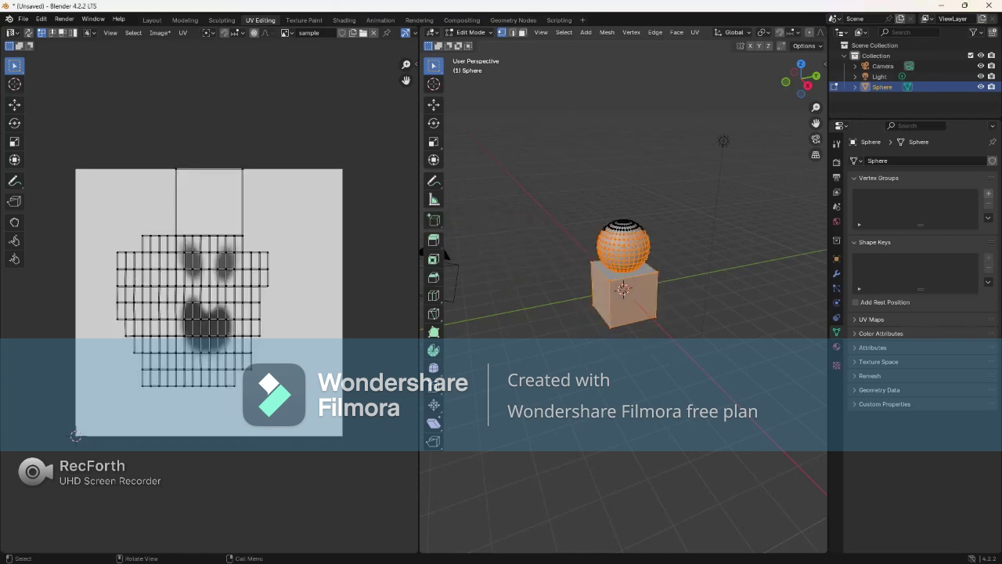
{"action": "key", "text": "alt+a"}
{"action": "key", "text": "a"}
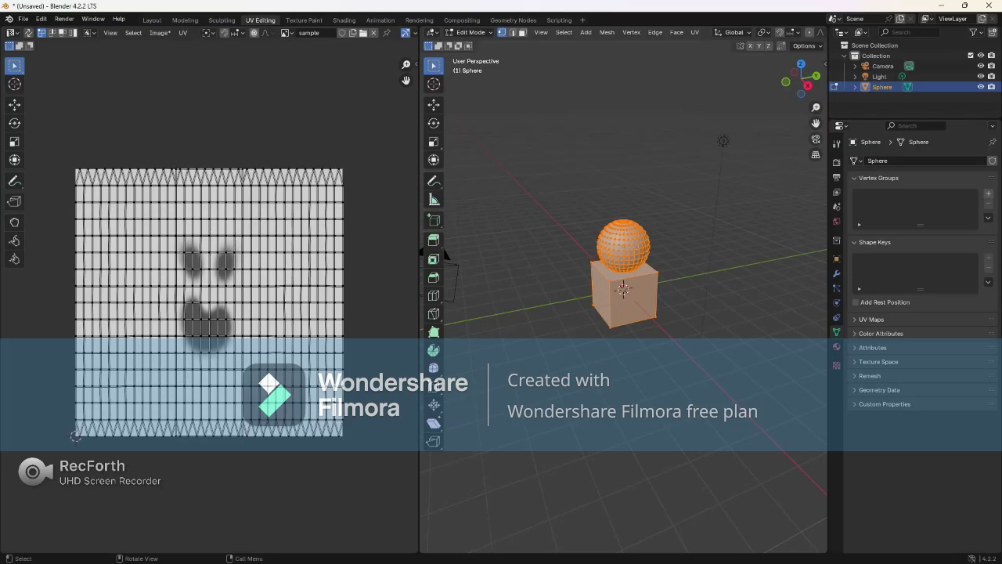
{"action": "middle_click_drag", "start_coordinate": [623, 298], "coordinate": [578, 284]}
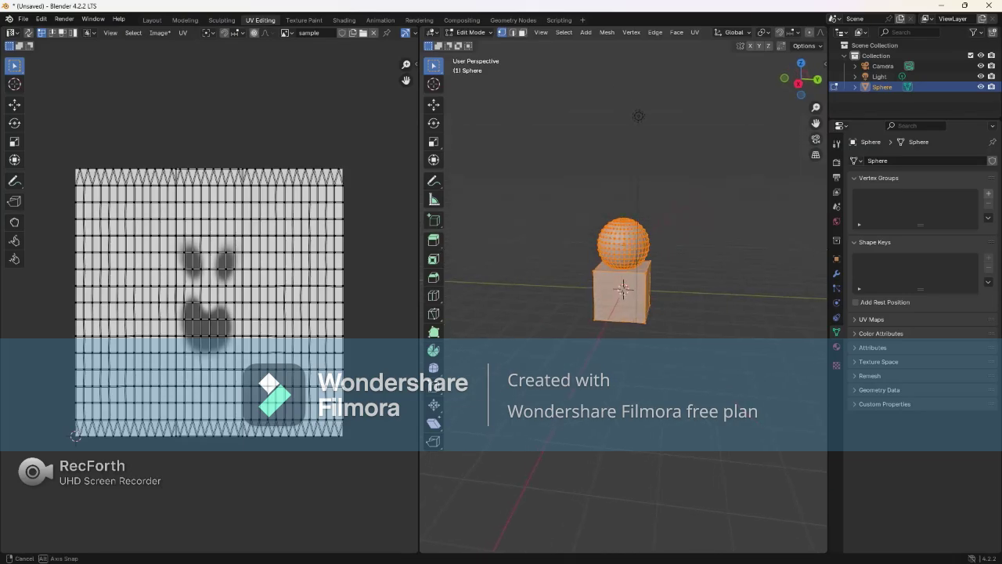
Unwrap the whole joined mesh with Smart UV Project, using an island margin of 0.050
{"action": "scroll", "coordinate": [624, 290], "scroll_direction": "up", "scroll_amount": 3}
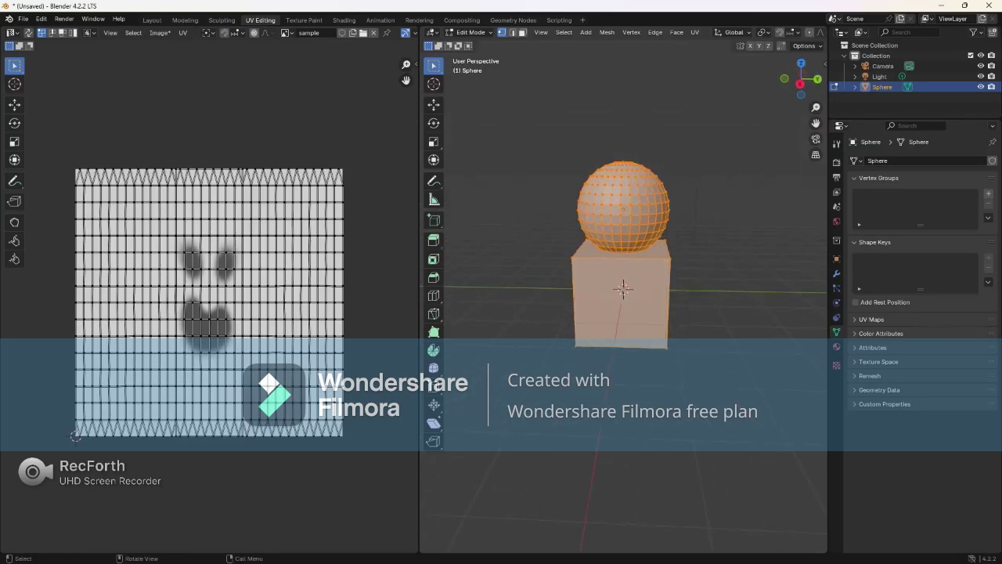
{"action": "key", "text": "u"}
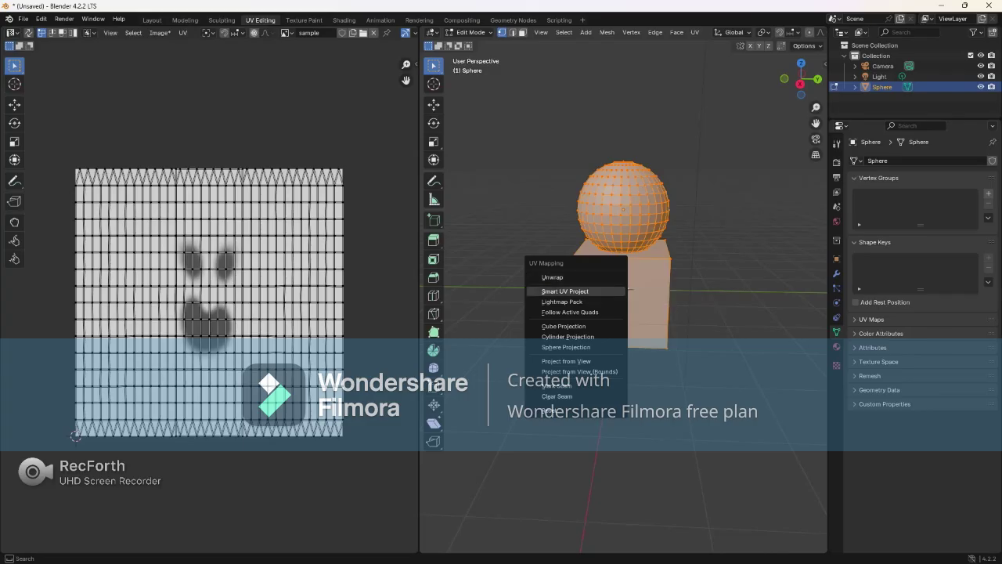
{"action": "left_click", "coordinate": [627, 290]}
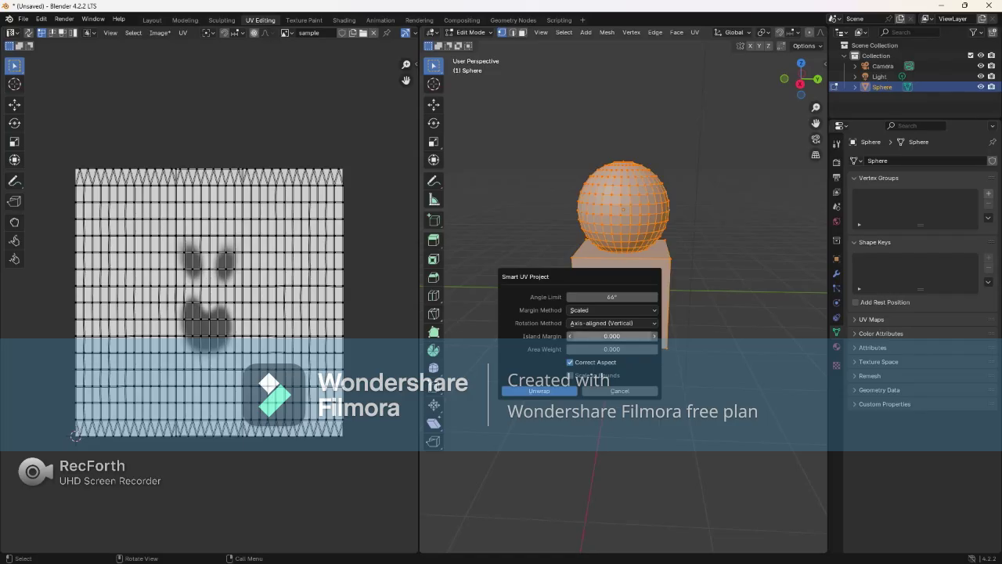
{"action": "left_click_drag", "start_coordinate": [613, 335], "coordinate": [625, 336]}
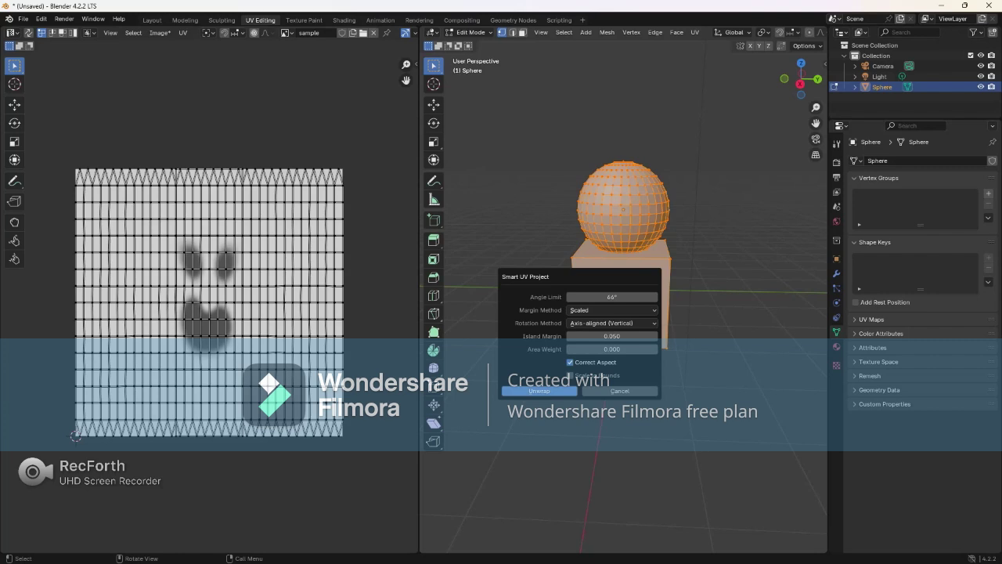
{"action": "left_click", "coordinate": [539, 391]}
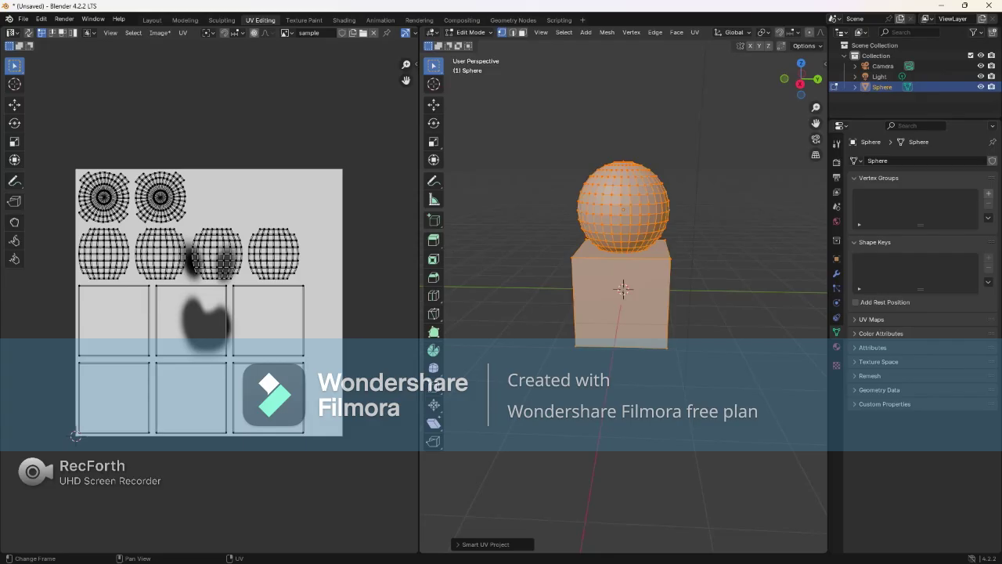
Switch to the Texture Paint workspace and add a Base Color paint slot named "ActualSnowman" with a blank 1024 × 1024 px image
{"action": "left_click", "coordinate": [304, 19]}
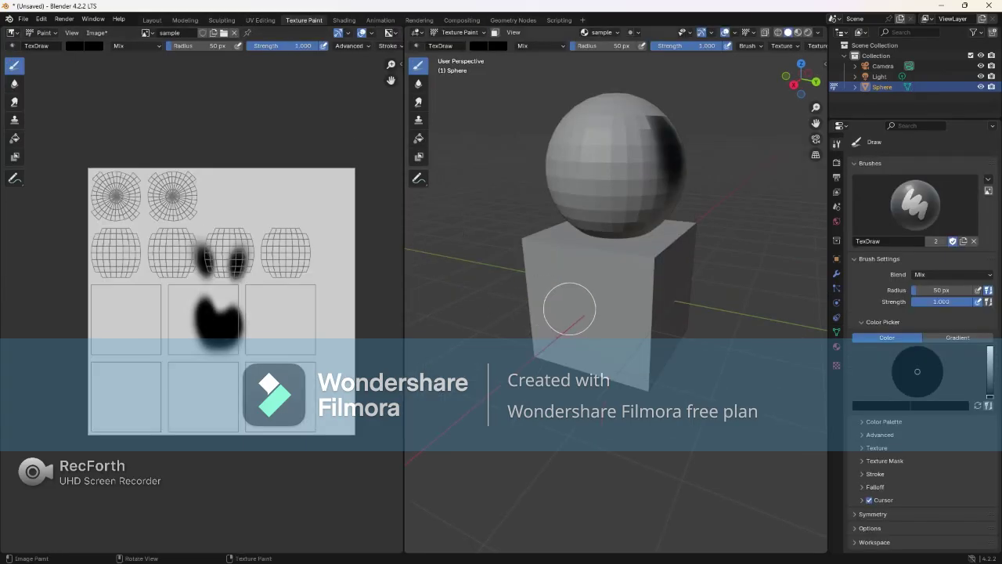
{"action": "middle_click_drag", "start_coordinate": [569, 310], "coordinate": [462, 307]}
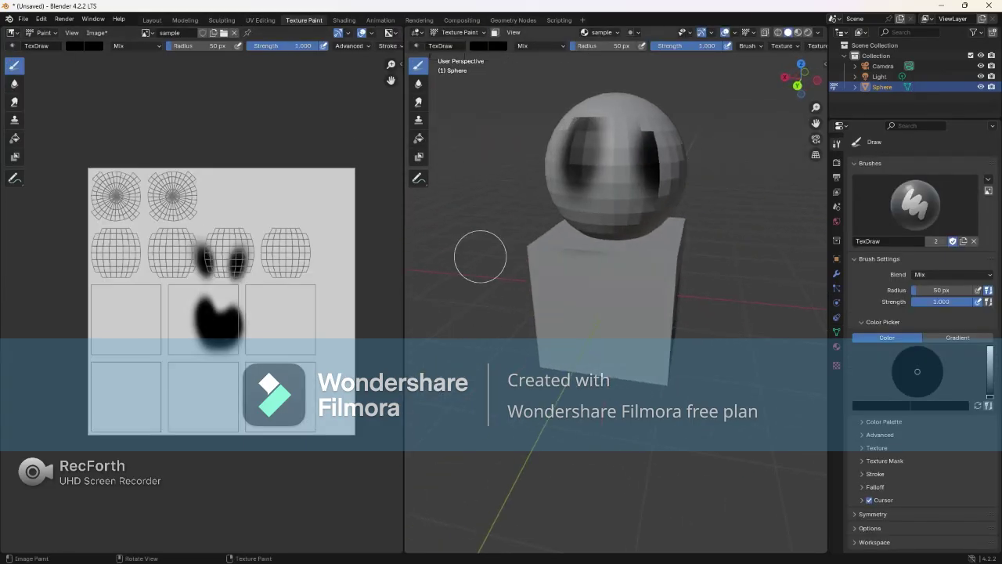
{"action": "left_click", "coordinate": [601, 32]}
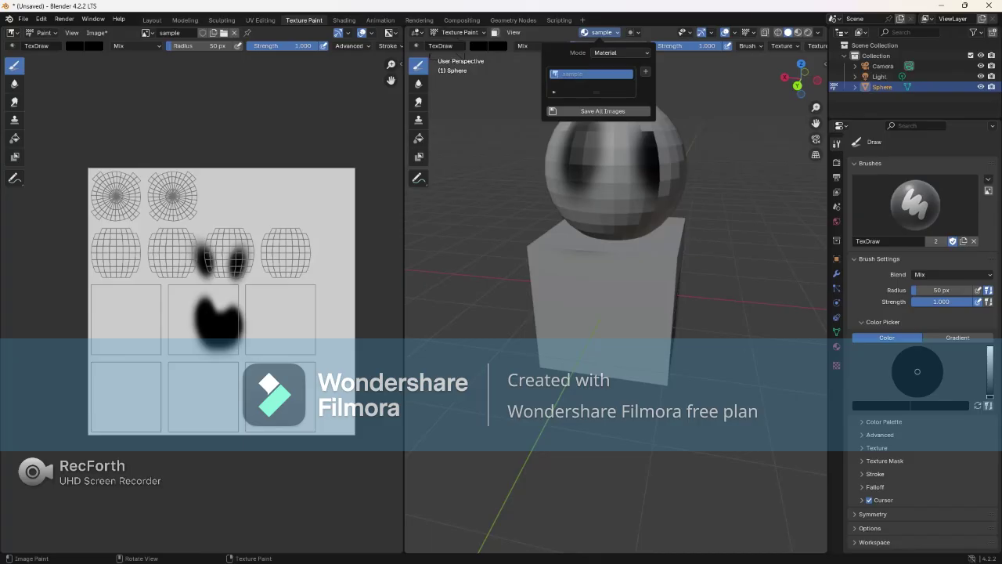
{"action": "left_click", "coordinate": [645, 71]}
{"action": "left_click", "coordinate": [673, 82]}
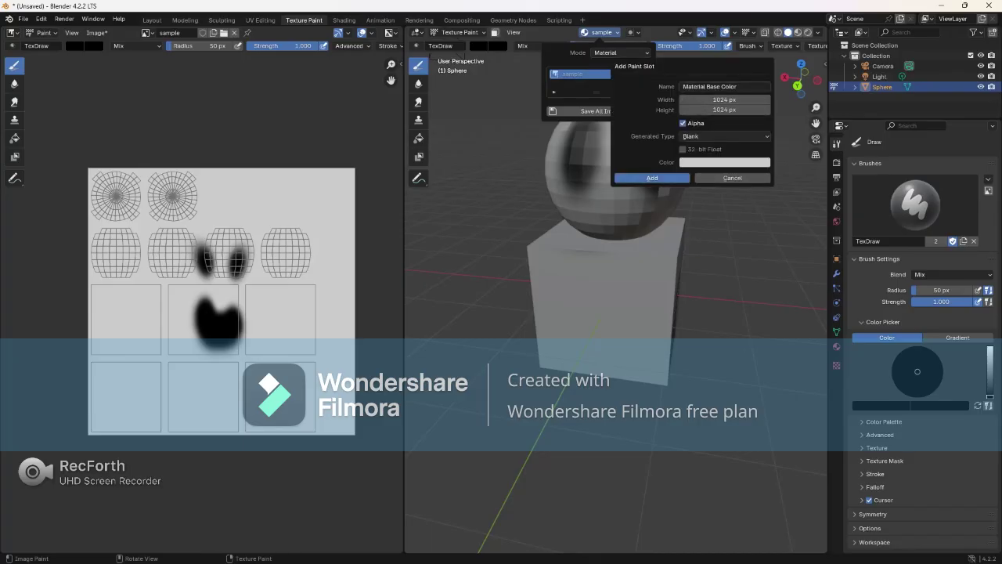
{"action": "left_click", "coordinate": [724, 87]}
{"action": "type", "text": "ActualSnowman"}
{"action": "left_click", "coordinate": [661, 178]}
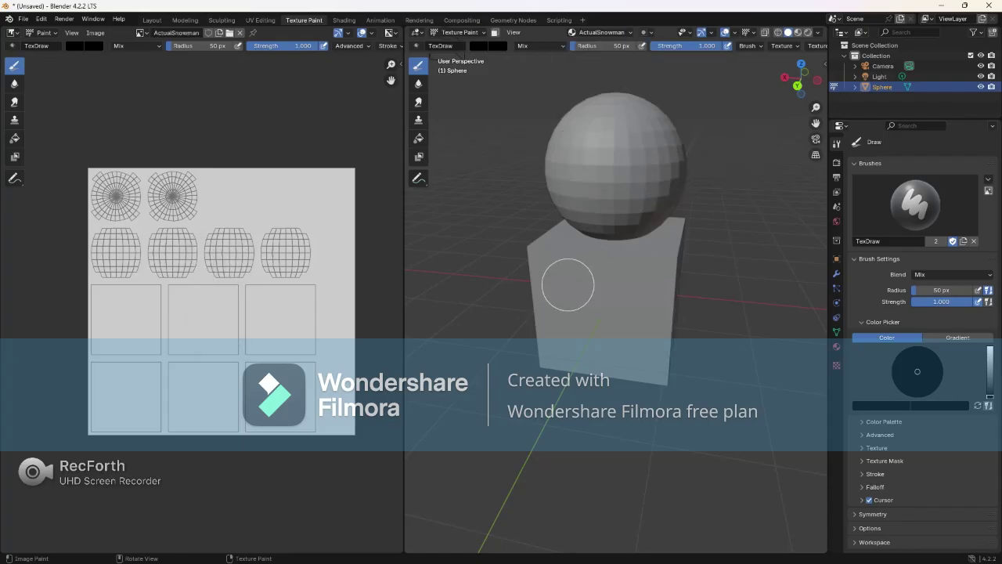
Paint two black eyes and a wide smiling mouth on the front of the sphere in the new texture
{"action": "middle_click_drag", "start_coordinate": [570, 235], "coordinate": [588, 242]}
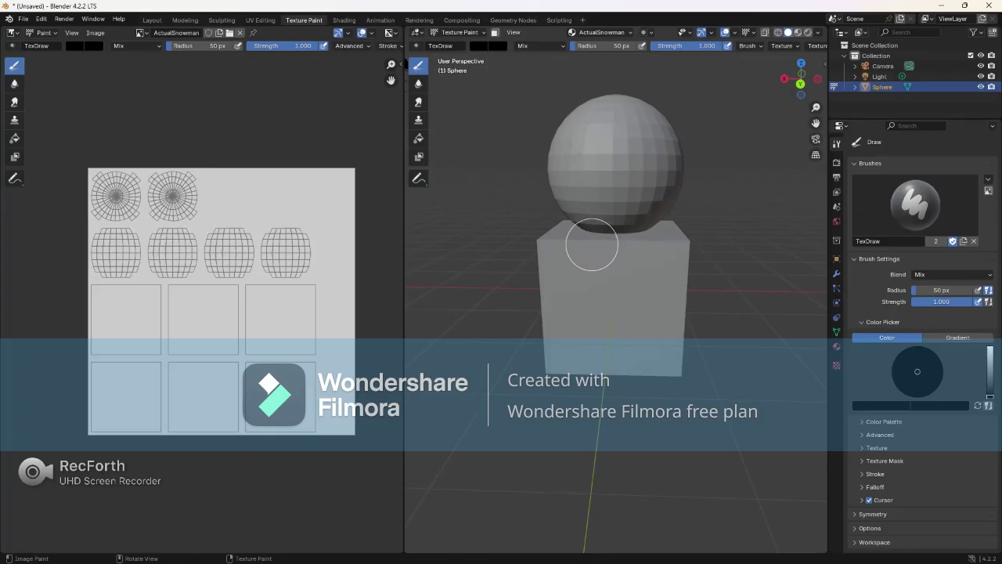
{"action": "right_click", "coordinate": [589, 134]}
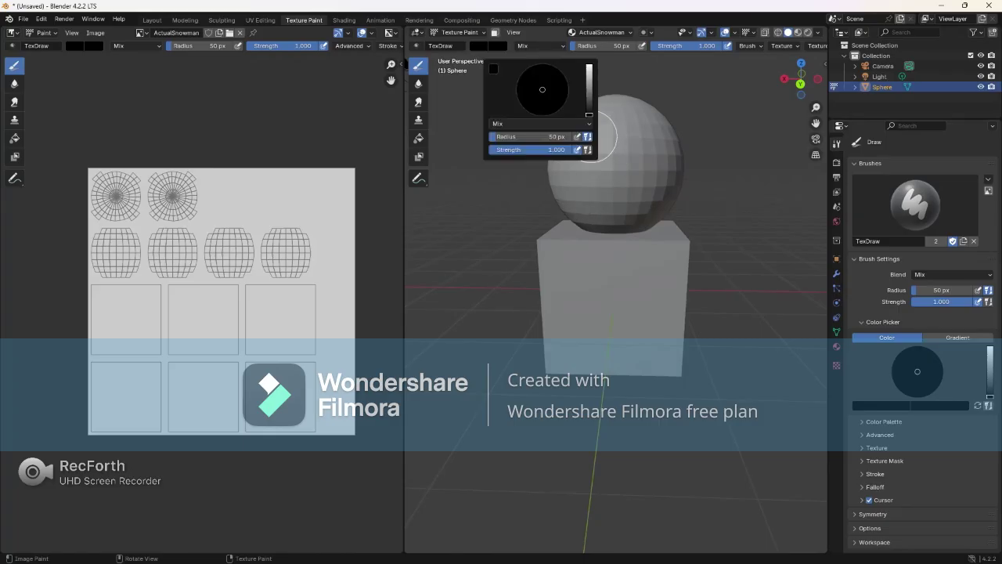
{"action": "left_click", "coordinate": [593, 144]}
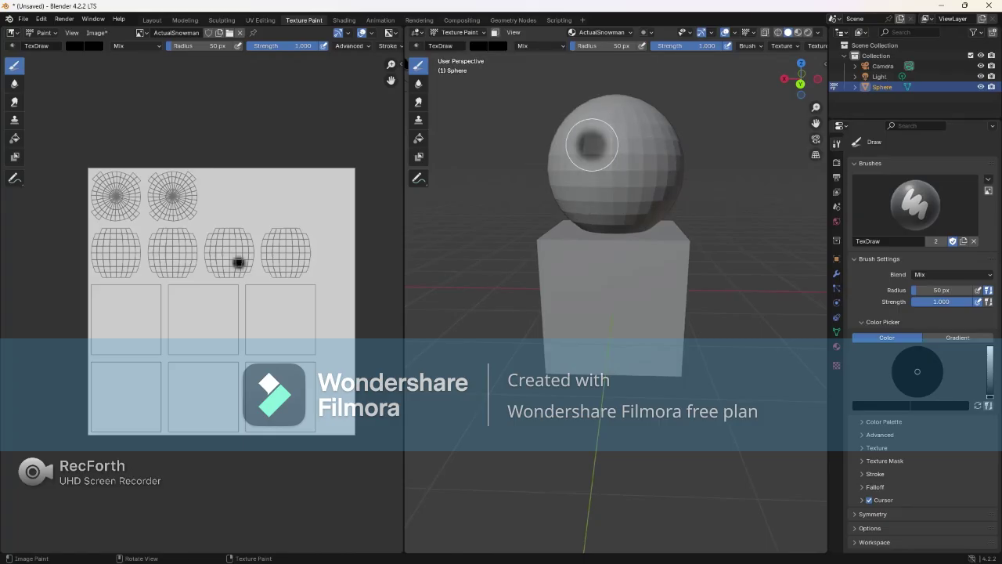
{"action": "left_click", "coordinate": [642, 146]}
{"action": "mouse_move", "coordinate": [584, 192]}
{"action": "left_mouse_down"}
{"action": "mouse_move", "coordinate": [627, 205]}
{"action": "mouse_move", "coordinate": [648, 186]}
{"action": "left_mouse_up"}
{"action": "mouse_move", "coordinate": [648, 186]}
{"action": "middle_mouse_down"}
{"action": "mouse_move", "coordinate": [669, 192]}
{"action": "mouse_move", "coordinate": [588, 375]}
{"action": "middle_mouse_up"}
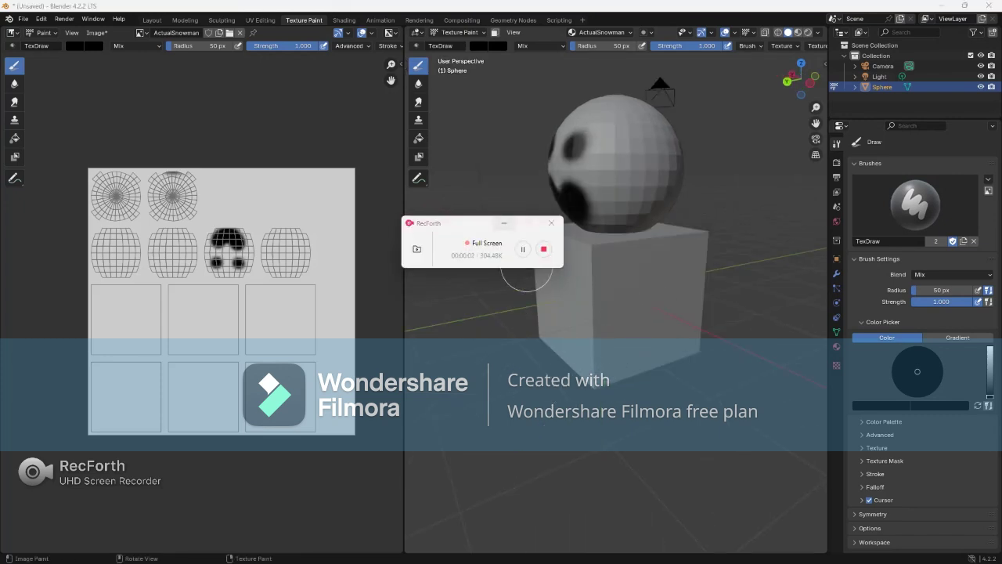
Paint two black button dots, one above the other, on the cube's front face below the painted face
{"action": "middle_click_drag", "start_coordinate": [517, 246], "coordinate": [564, 227]}
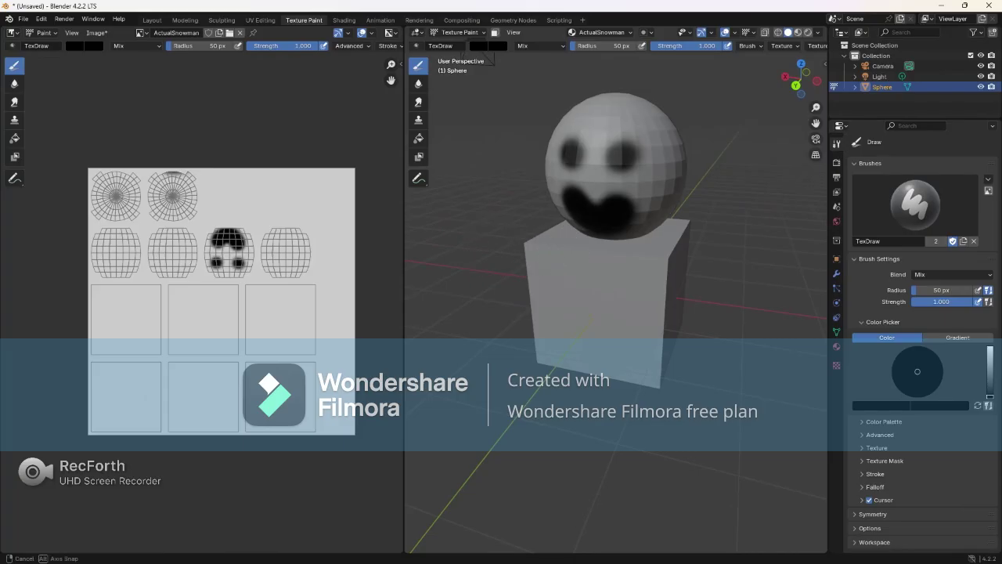
{"action": "middle_click_drag", "start_coordinate": [516, 250], "coordinate": [511, 233]}
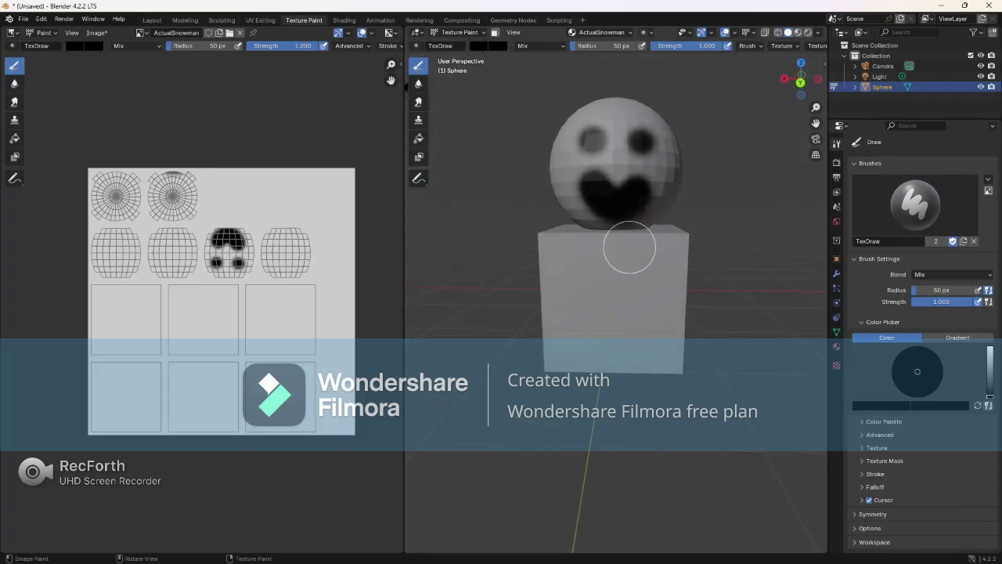
{"action": "left_click", "coordinate": [616, 272]}
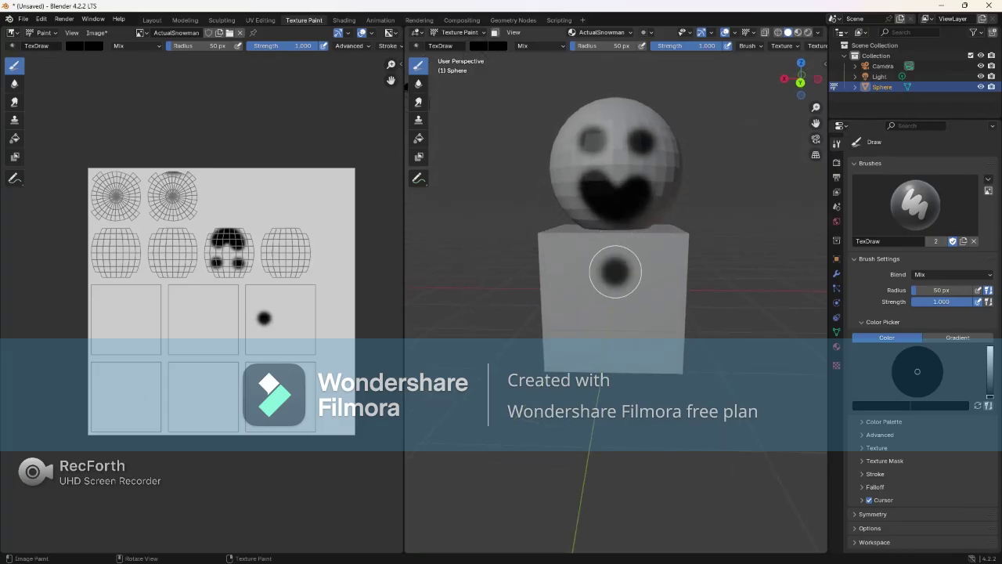
{"action": "left_click", "coordinate": [618, 329]}
Paint thick black plus-shaped marks on two other side faces of the cube
{"action": "middle_click_drag", "start_coordinate": [674, 317], "coordinate": [610, 281]}
{"action": "left_click_drag", "start_coordinate": [618, 266], "coordinate": [617, 348]}
{"action": "left_click_drag", "start_coordinate": [569, 309], "coordinate": [633, 306]}
{"action": "middle_click_drag", "start_coordinate": [633, 306], "coordinate": [559, 270]}
{"action": "mouse_move", "coordinate": [572, 298]}
{"action": "left_mouse_down"}
{"action": "mouse_move", "coordinate": [573, 324]}
{"action": "mouse_move", "coordinate": [614, 292]}
{"action": "left_mouse_up"}
Reduce the brush radius to 16 px and paint two small nostrils between the eyes and the mouth
{"action": "right_click", "coordinate": [566, 275]}
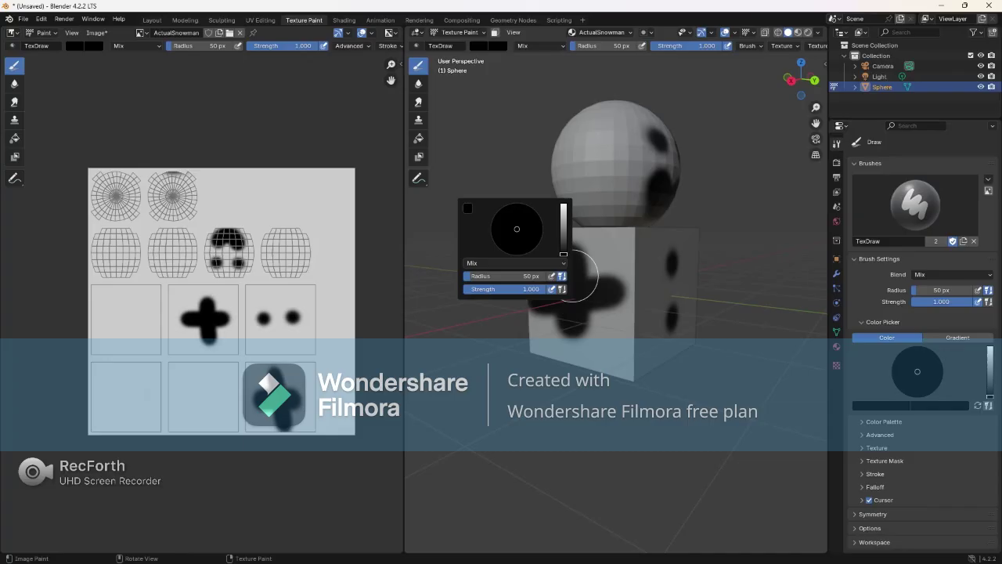
{"action": "mouse_move", "coordinate": [604, 306]}
{"action": "middle_mouse_down"}
{"action": "mouse_move", "coordinate": [615, 275]}
{"action": "mouse_move", "coordinate": [693, 301]}
{"action": "mouse_move", "coordinate": [665, 297]}
{"action": "mouse_move", "coordinate": [667, 284]}
{"action": "middle_mouse_up"}
{"action": "right_click", "coordinate": [631, 298]}
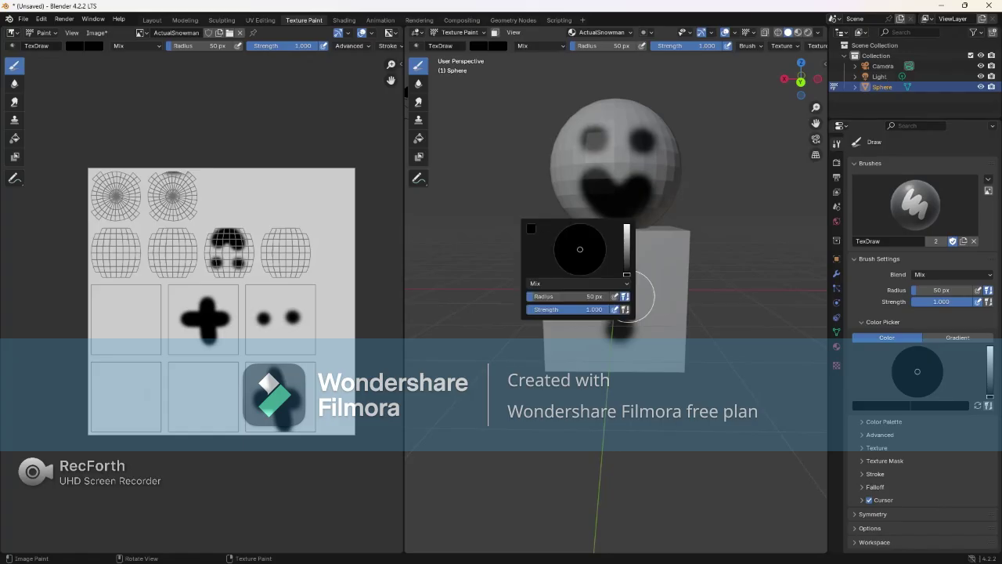
{"action": "double_click", "coordinate": [564, 296]}
{"action": "type", "text": "16"}
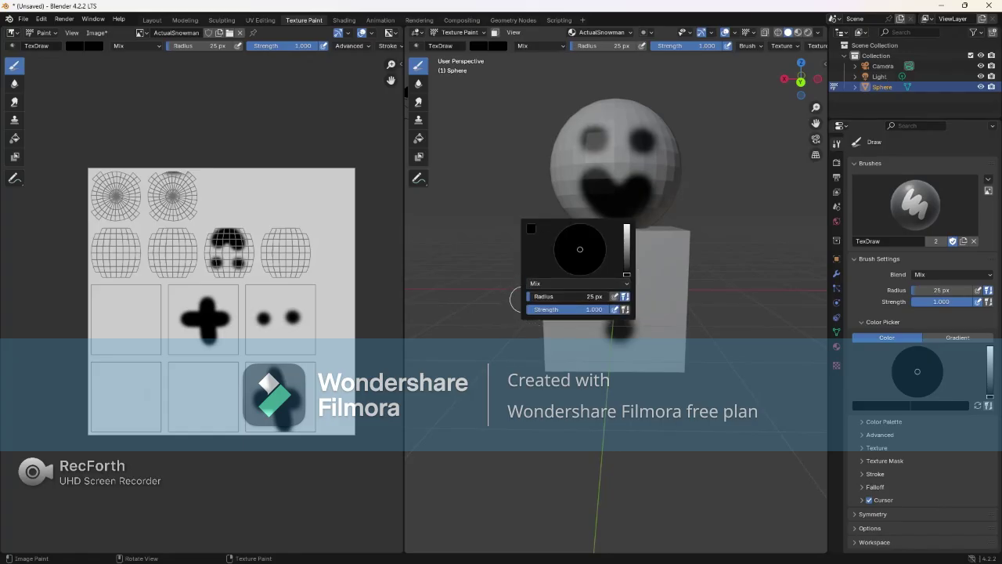
{"action": "key", "text": "Return"}
{"action": "left_click", "coordinate": [618, 159]}
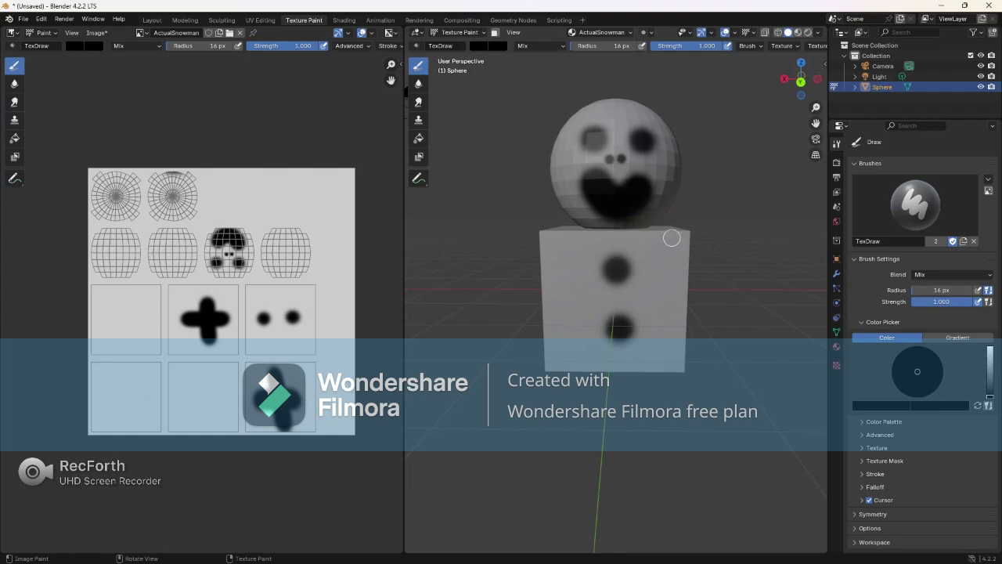
Paint thin black hair strokes across the top of the sphere
{"action": "middle_click_drag", "start_coordinate": [634, 282], "coordinate": [548, 329]}
{"action": "mouse_move", "coordinate": [575, 184]}
{"action": "middle_mouse_down"}
{"action": "mouse_move", "coordinate": [624, 131]}
{"action": "mouse_move", "coordinate": [632, 179]}
{"action": "middle_mouse_up"}
{"action": "mouse_move", "coordinate": [586, 213]}
{"action": "left_mouse_down"}
{"action": "mouse_move", "coordinate": [604, 234]}
{"action": "mouse_move", "coordinate": [595, 227]}
{"action": "mouse_move", "coordinate": [611, 271]}
{"action": "mouse_move", "coordinate": [595, 274]}
{"action": "mouse_move", "coordinate": [591, 241]}
{"action": "left_mouse_up"}
{"action": "middle_click_drag", "start_coordinate": [591, 240], "coordinate": [688, 184]}
{"action": "scroll", "coordinate": [548, 259], "scroll_direction": "down", "scroll_amount": 2}
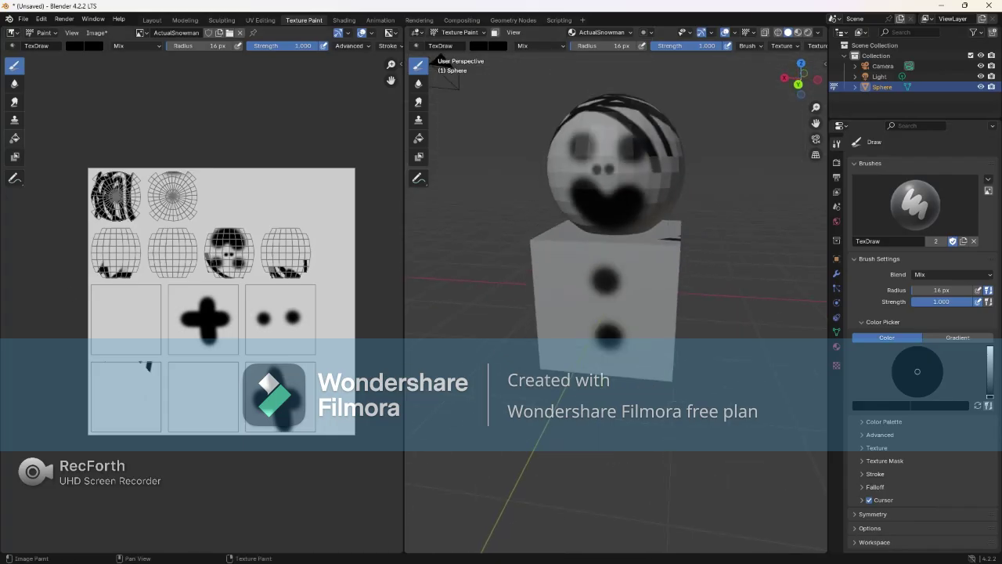
Set the brush colour to white and paint over the stray black mark on the cube's top face in the image
{"action": "left_click", "coordinate": [75, 45]}
{"action": "left_click_drag", "start_coordinate": [170, 137], "coordinate": [169, 56]}
{"action": "left_click_drag", "start_coordinate": [144, 365], "coordinate": [151, 366]}
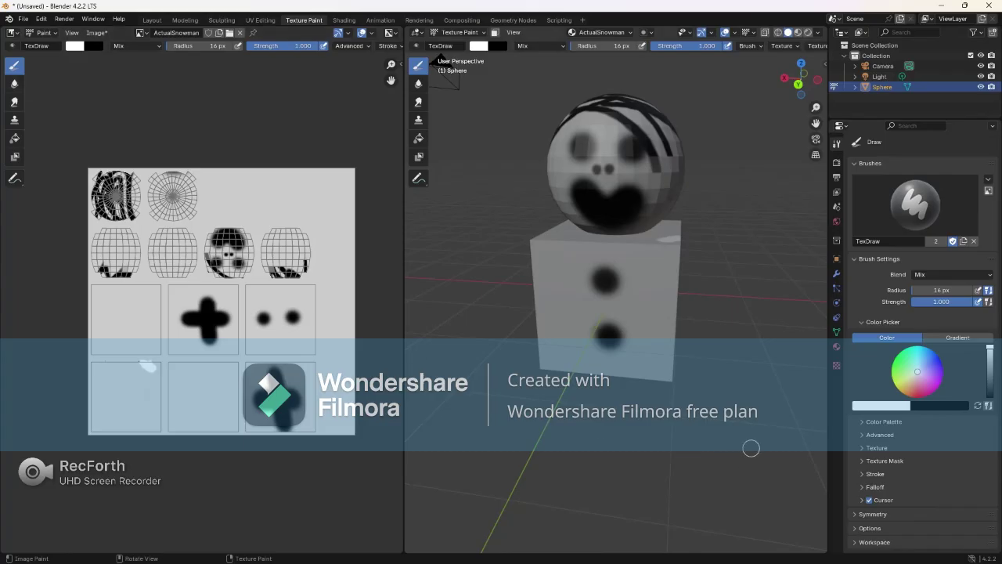
{"action": "middle_click_drag", "start_coordinate": [647, 370], "coordinate": [661, 367]}
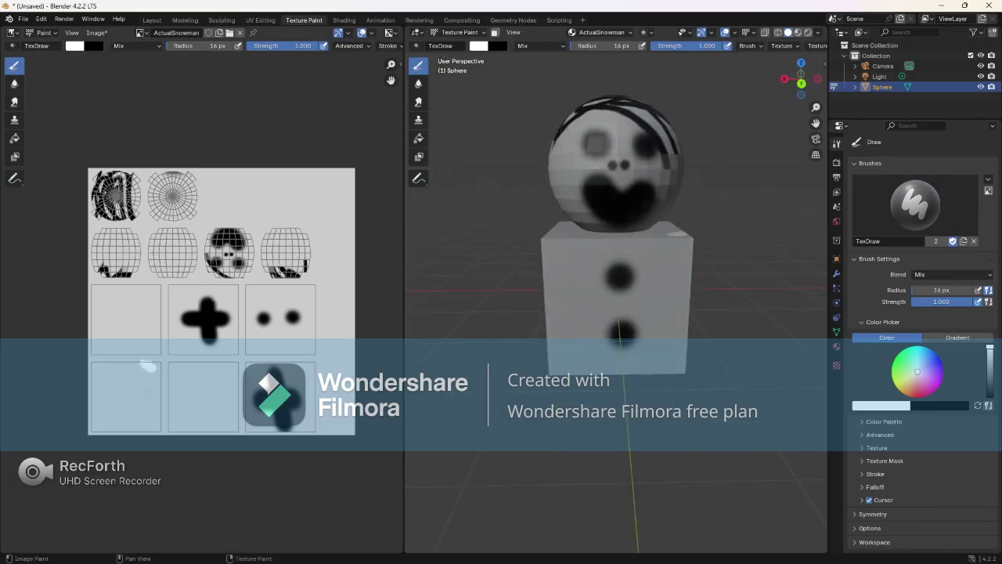
Export the model as snowman.fbx to the Documents folder with the batch mode set to Collection
{"action": "left_click", "coordinate": [24, 18]}
{"action": "left_click", "coordinate": [23, 18]}
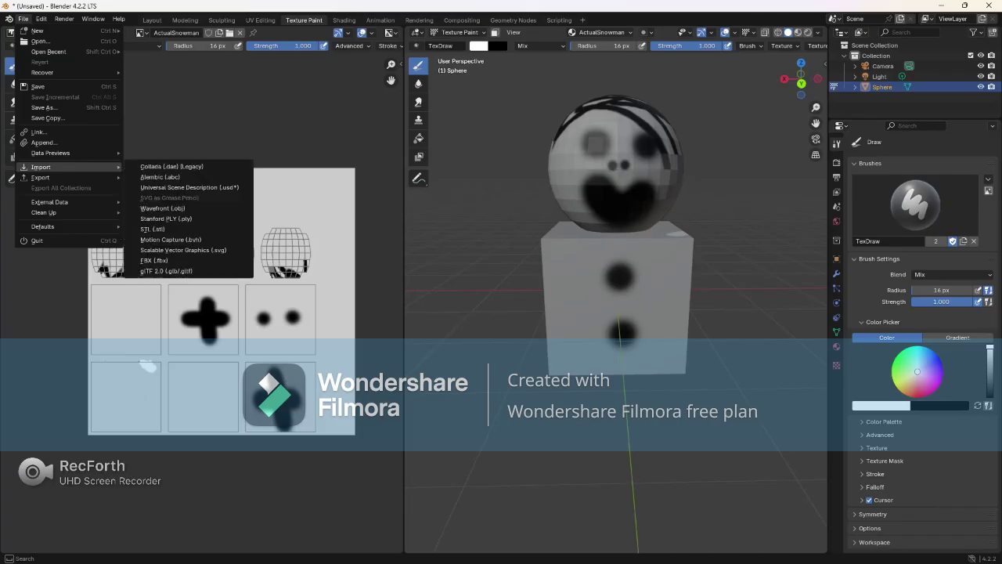
{"action": "mouse_move", "coordinate": [47, 177]}
{"action": "left_click", "coordinate": [156, 261]}
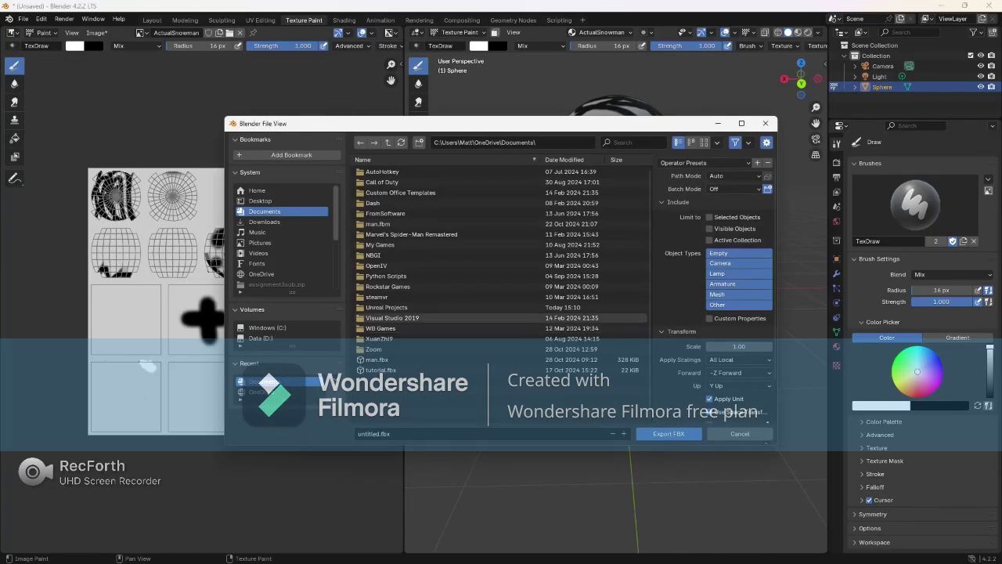
{"action": "left_click", "coordinate": [735, 189]}
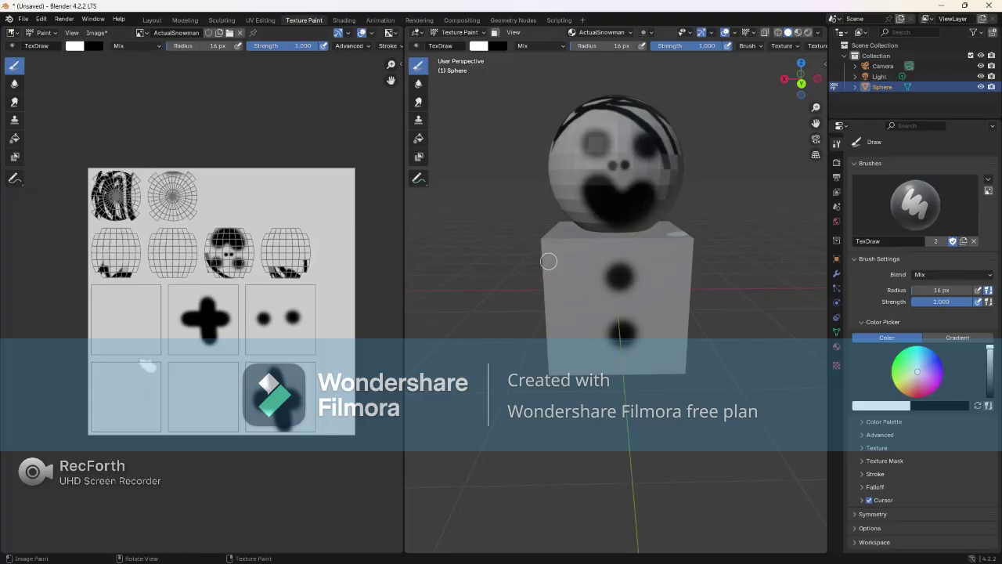
Save the painted texture image as ActualSnowman.png in the Documents folder
{"action": "left_click", "coordinate": [96, 32]}
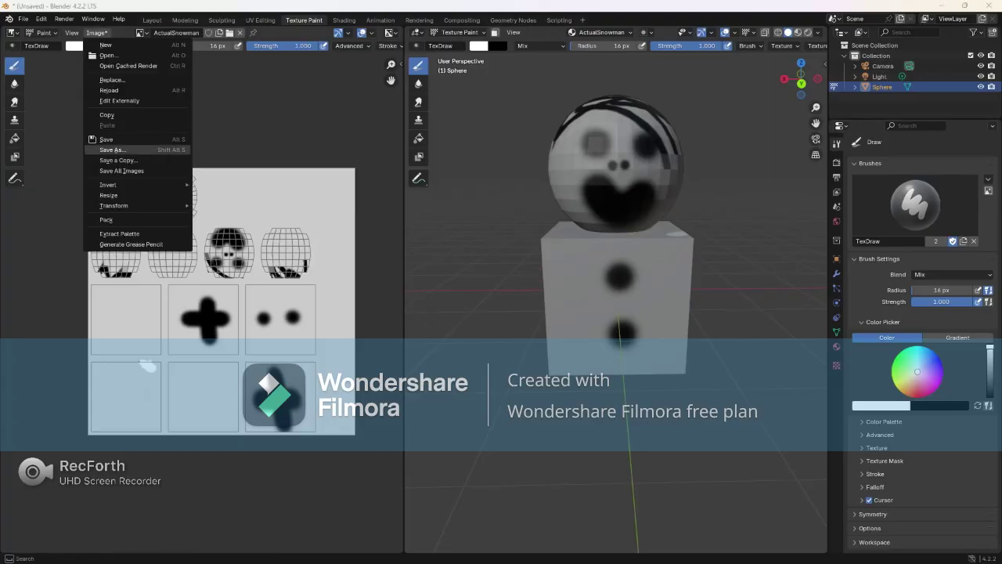
{"action": "left_click", "coordinate": [112, 150]}
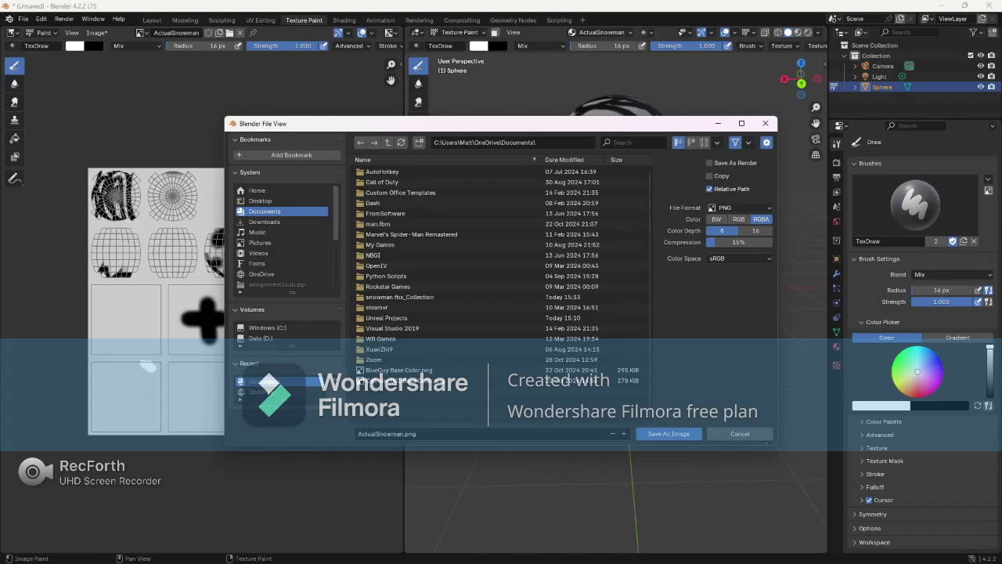
{"action": "left_click", "coordinate": [669, 432]}
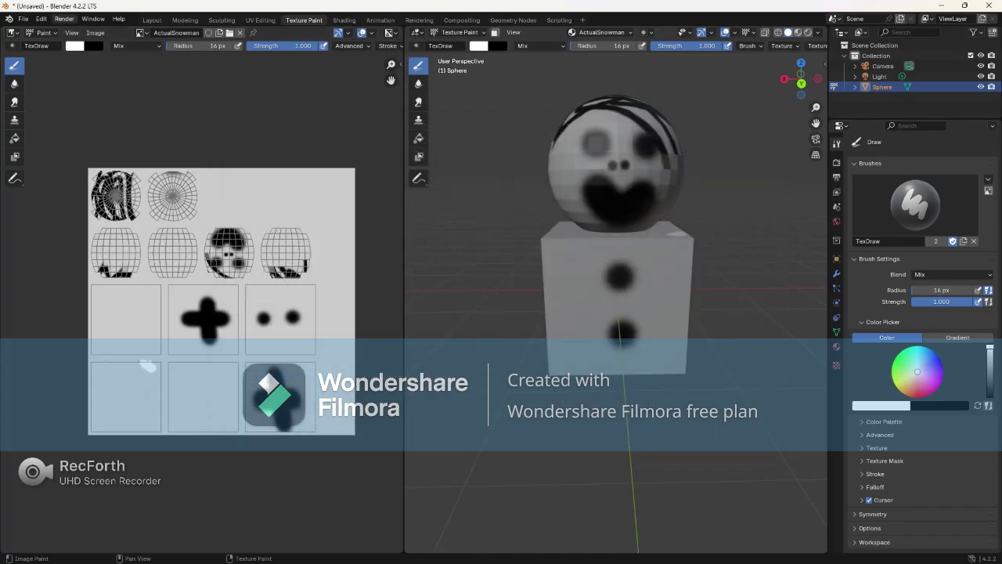
Export the model again from the Layout workspace as snowman.fbx to the Documents folder with batch mode off
{"action": "left_click", "coordinate": [22, 18]}
{"action": "mouse_move", "coordinate": [47, 176]}
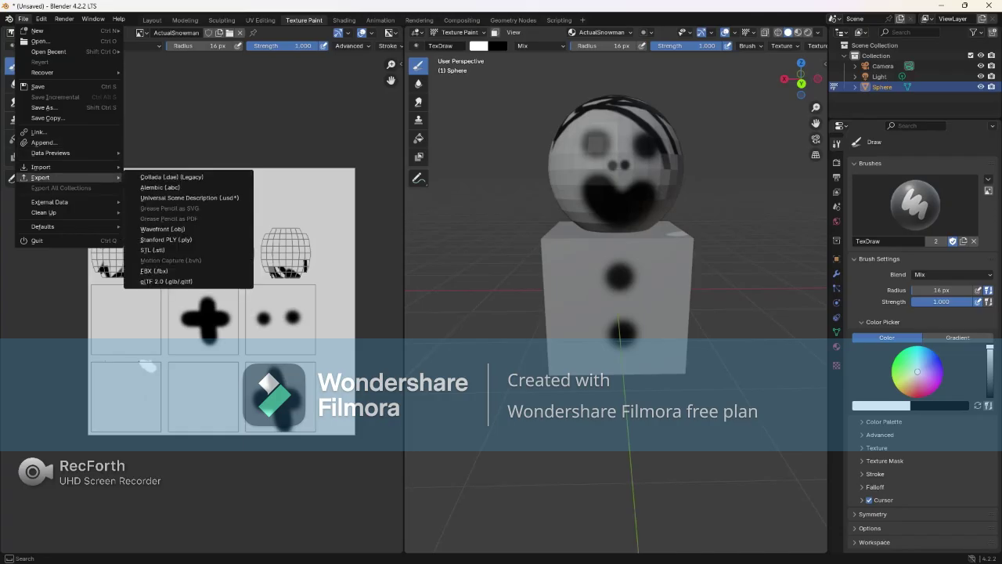
{"action": "left_click", "coordinate": [152, 19]}
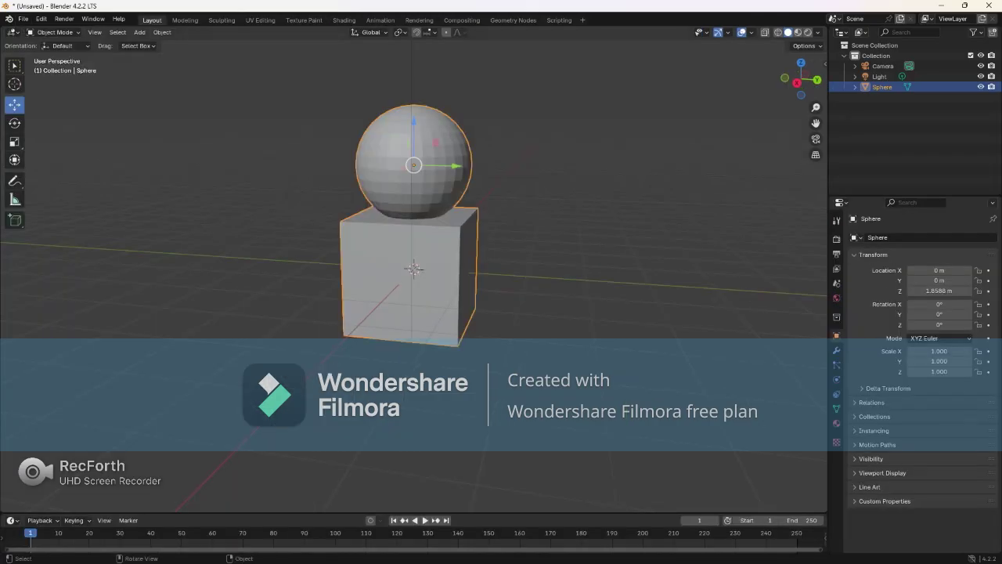
{"action": "left_click", "coordinate": [22, 18]}
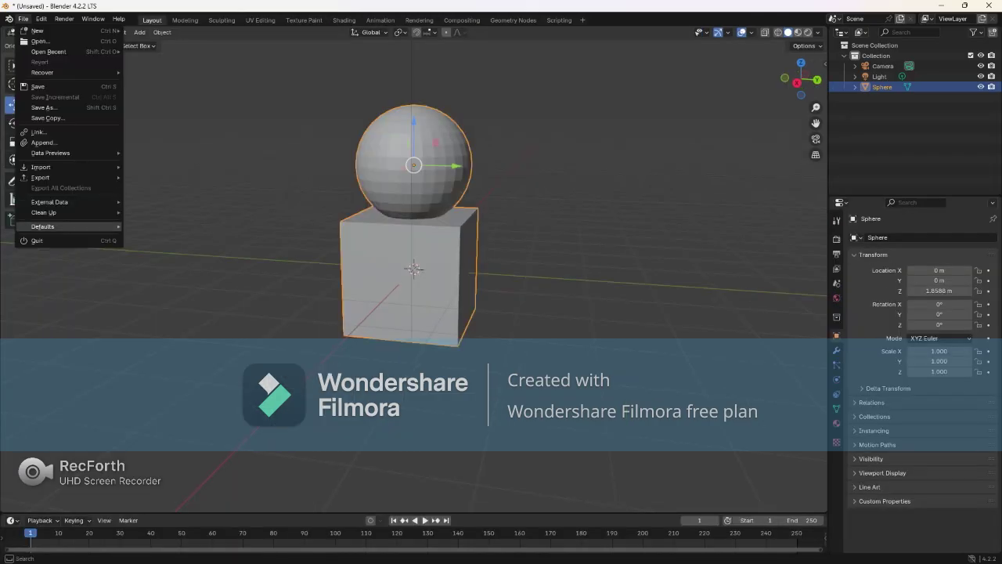
{"action": "mouse_move", "coordinate": [43, 177]}
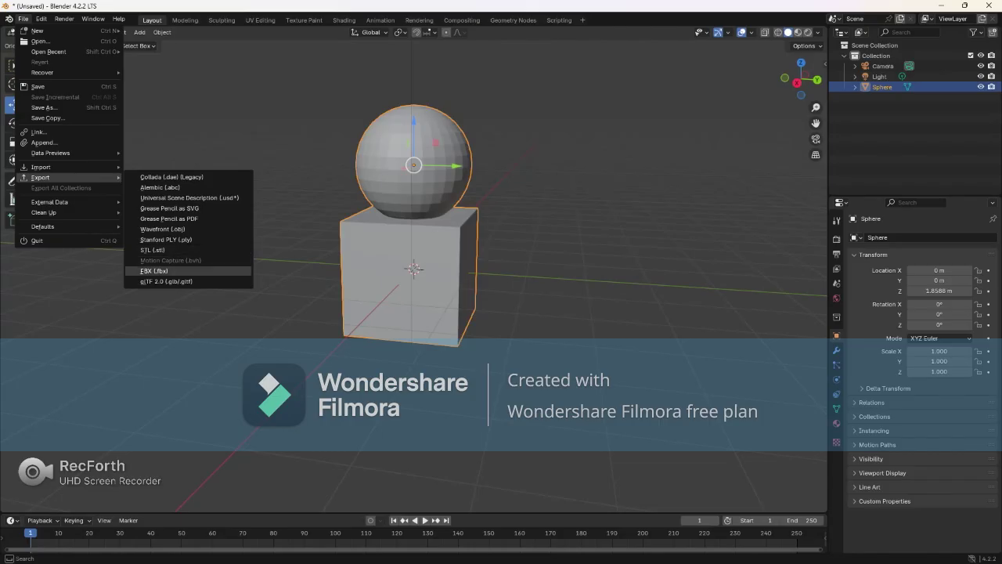
{"action": "left_click", "coordinate": [155, 271]}
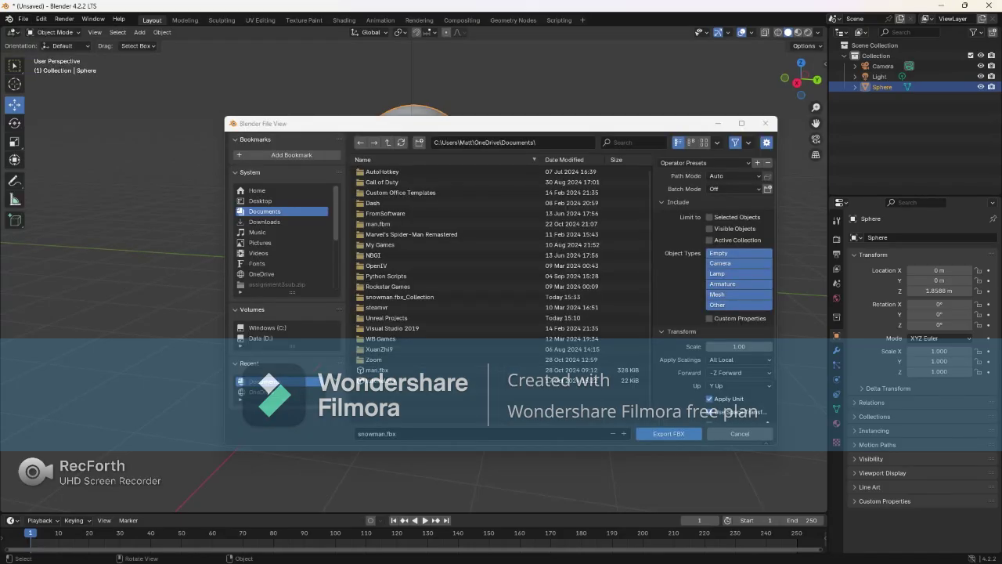
{"action": "left_click", "coordinate": [669, 433]}
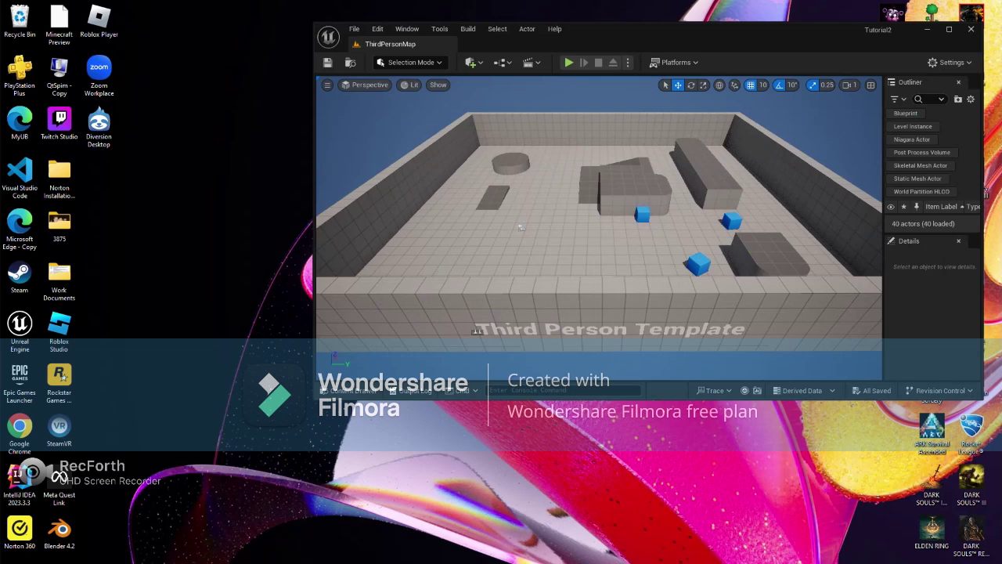
Switch to Unreal Editor and import snowman.fbx from the Documents folder into the Content folder with the default FBX options
{"action": "key", "text": "ctrl+space"}
{"action": "scroll", "coordinate": [554, 343], "scroll_direction": "down", "scroll_amount": 1}
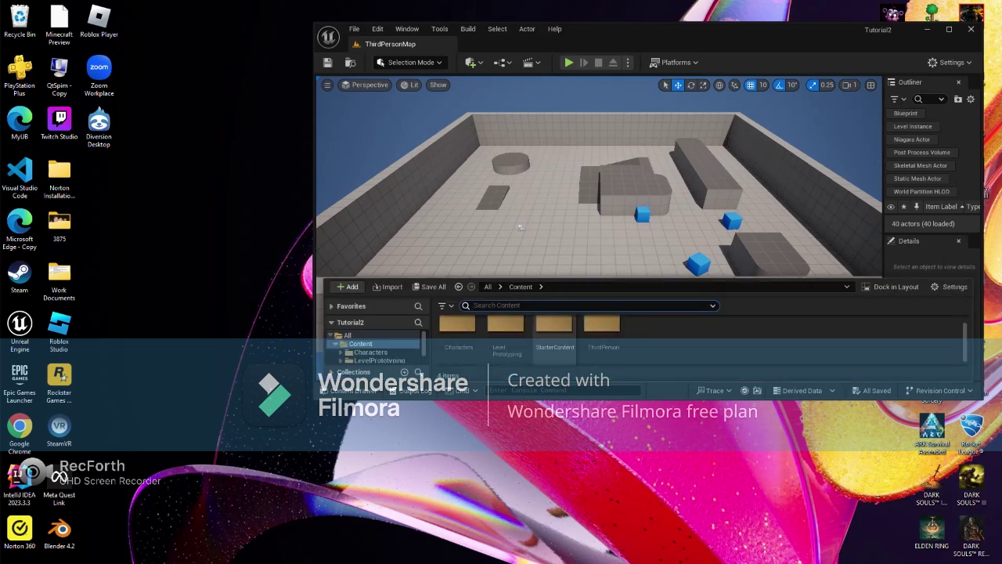
{"action": "mouse_move", "coordinate": [506, 551]}
{"action": "left_click", "coordinate": [459, 551]}
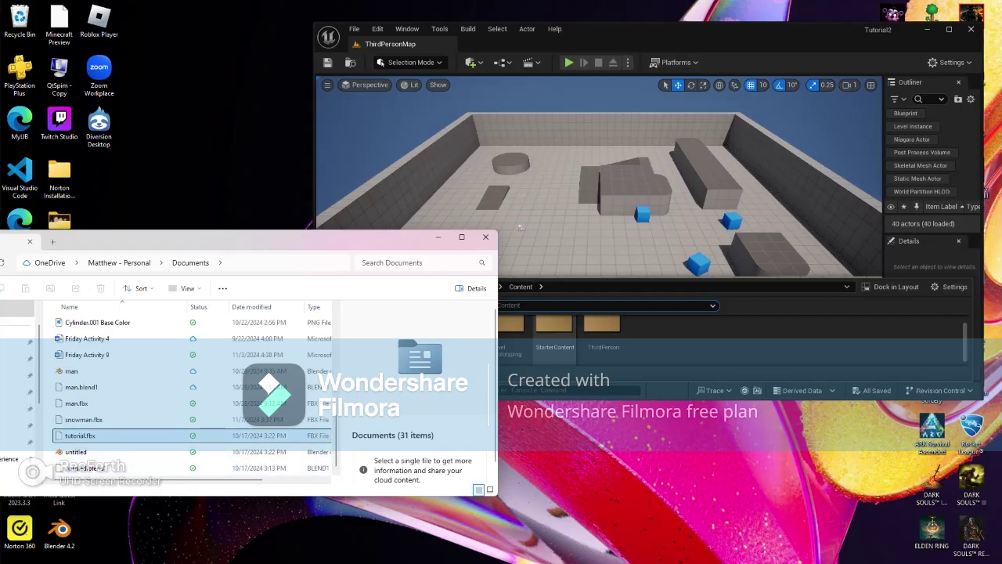
{"action": "left_click", "coordinate": [83, 420]}
{"action": "left_click_drag", "start_coordinate": [83, 420], "coordinate": [673, 341]}
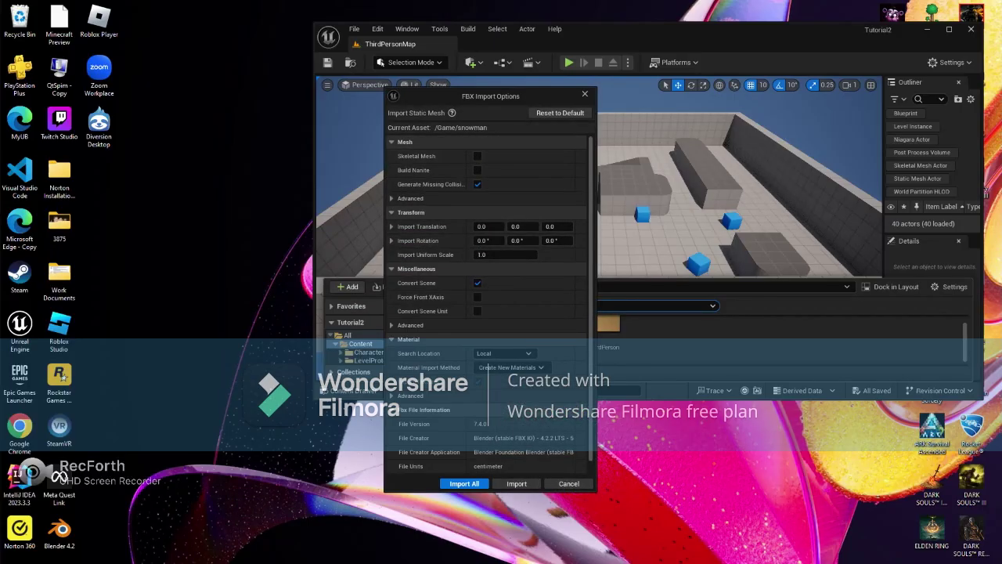
{"action": "left_click", "coordinate": [467, 484]}
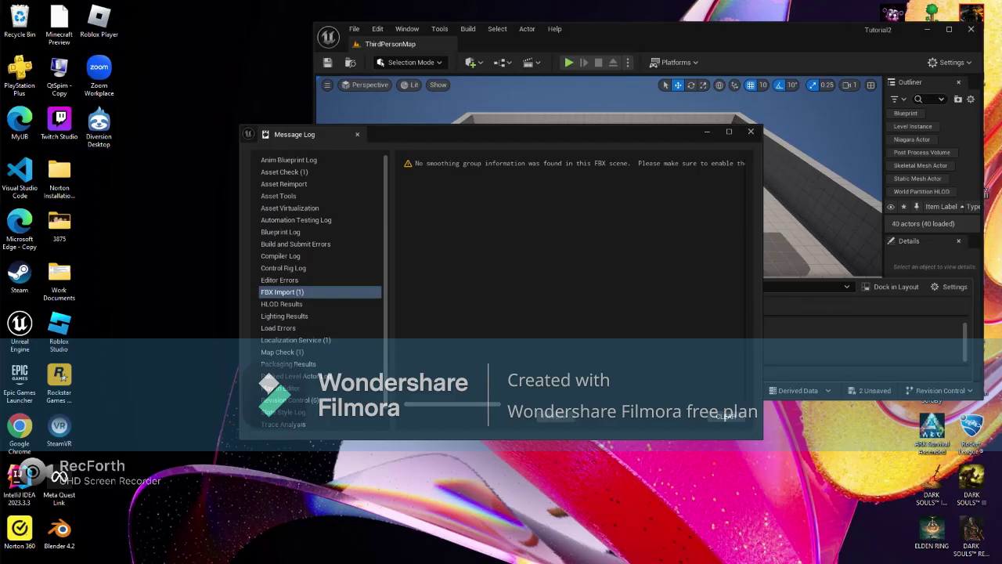
{"action": "left_click", "coordinate": [751, 131]}
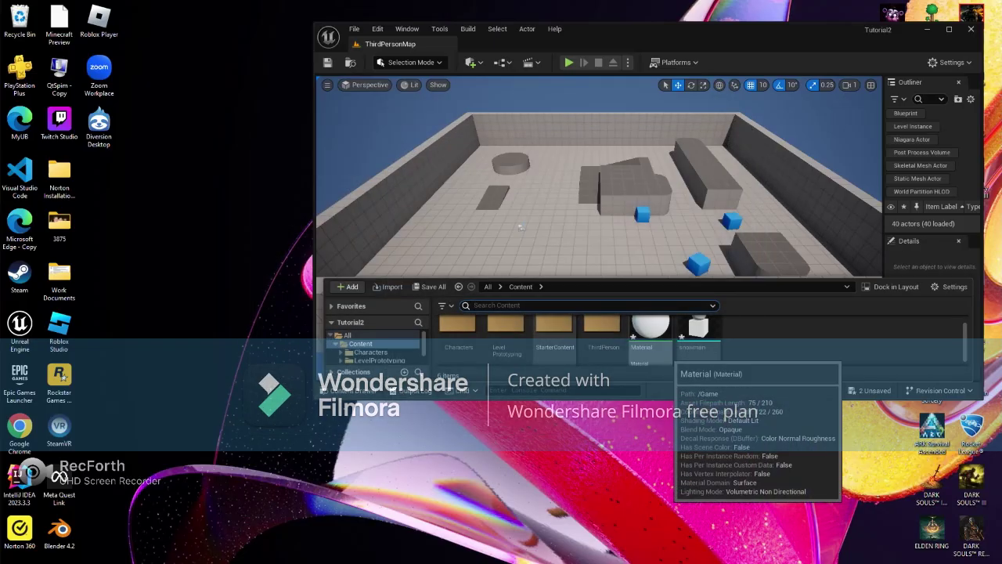
Import the ActualSnowman PNG texture from the Documents folder into the Content folder
{"action": "scroll", "coordinate": [699, 344], "scroll_direction": "down", "scroll_amount": 1}
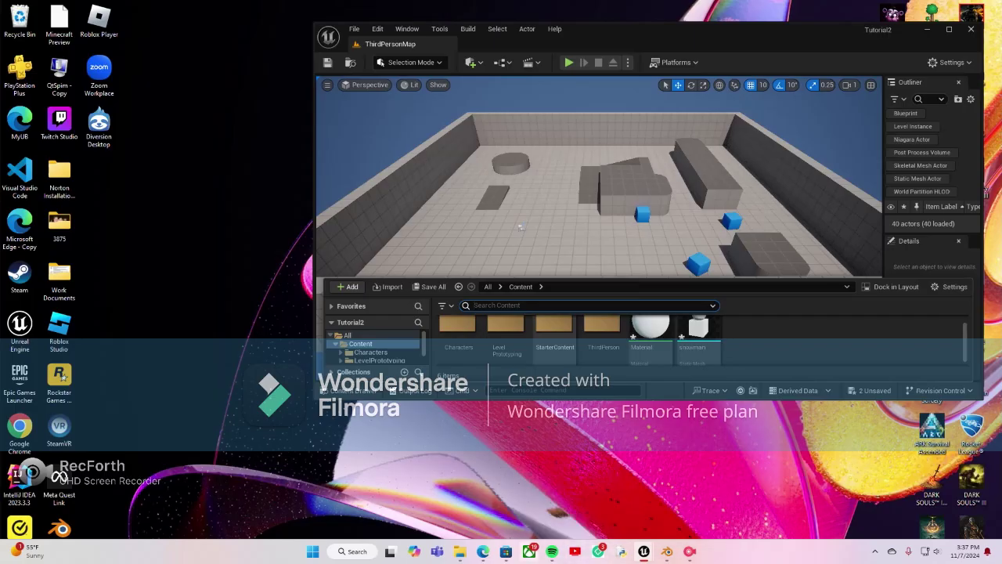
{"action": "left_click", "coordinate": [460, 551]}
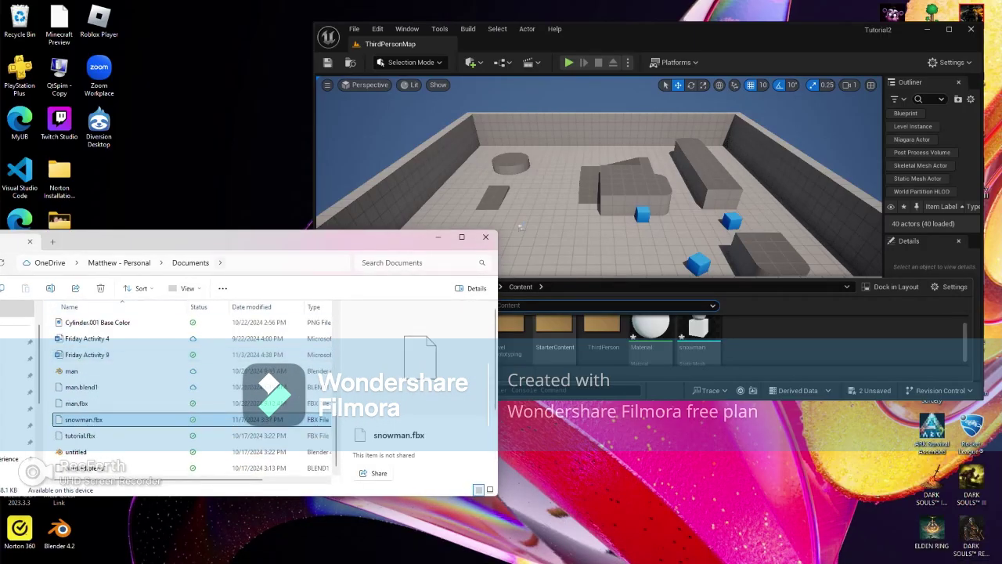
{"action": "left_click_drag", "start_coordinate": [237, 232], "coordinate": [347, 177]}
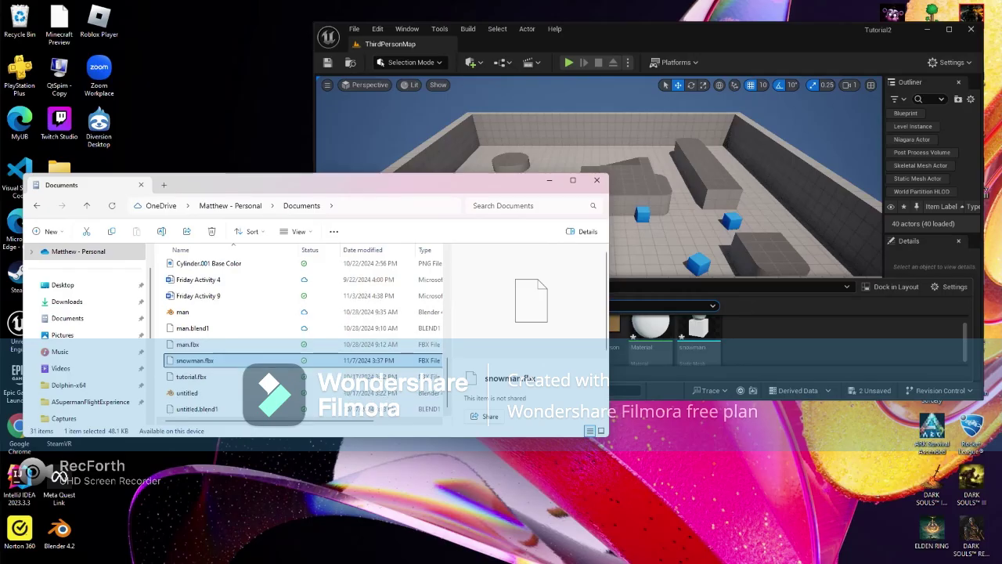
{"action": "scroll", "coordinate": [235, 329], "scroll_direction": "up", "scroll_amount": 2}
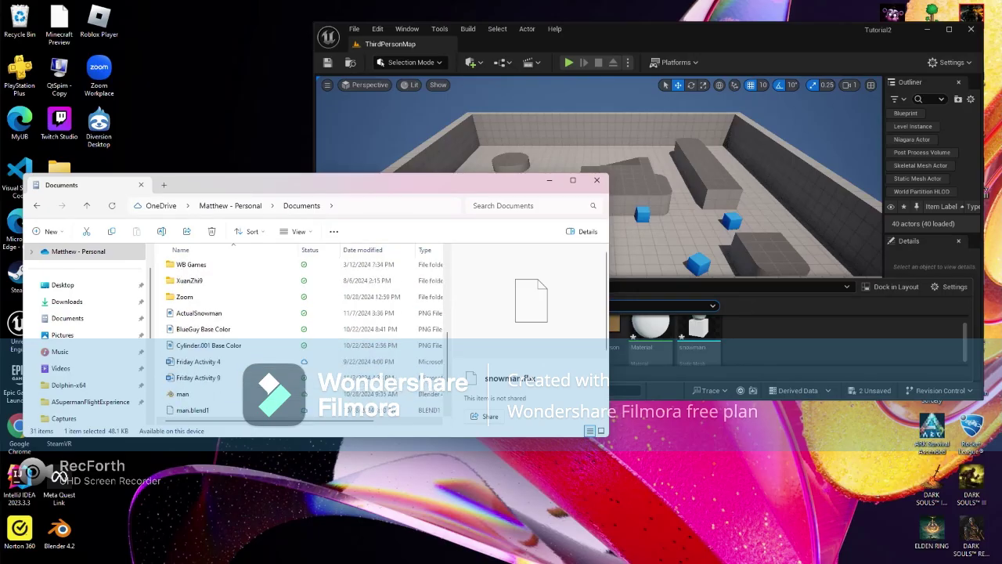
{"action": "left_click", "coordinate": [199, 313]}
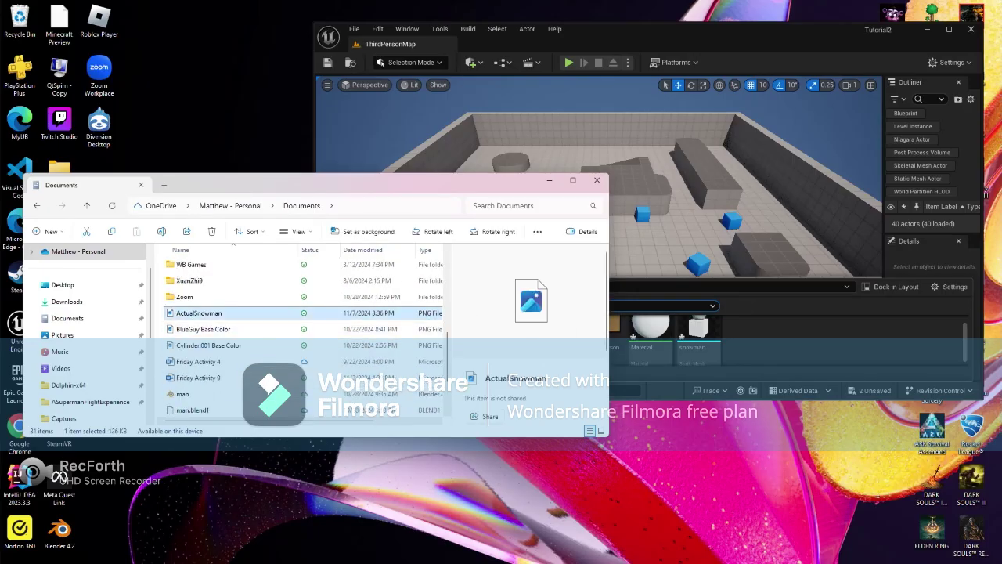
{"action": "left_click_drag", "start_coordinate": [198, 313], "coordinate": [750, 343]}
{"action": "left_click", "coordinate": [596, 180]}
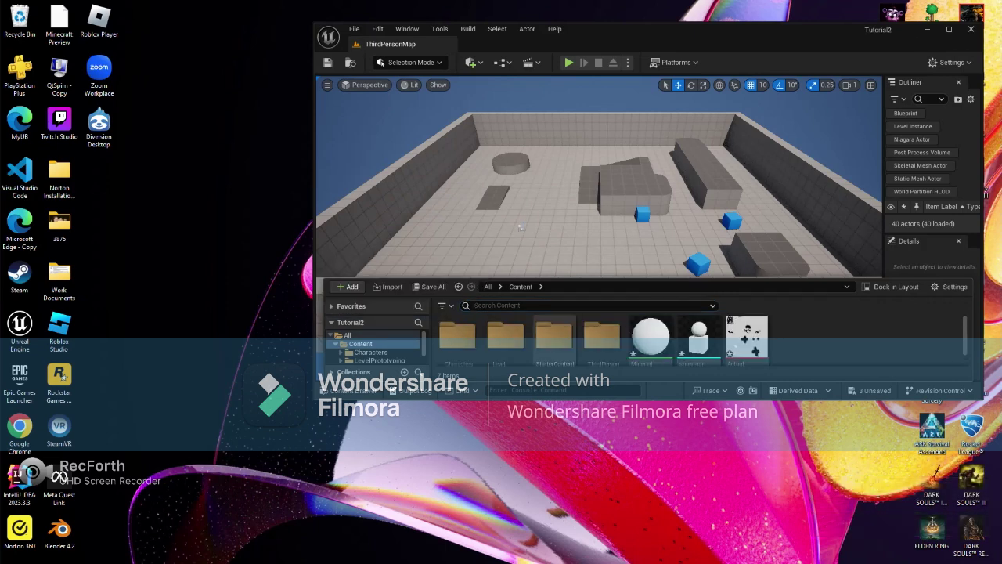
Maximize the editor and place the snowman mesh on the open floor of the level
{"action": "left_click", "coordinate": [949, 29]}
{"action": "left_click", "coordinate": [39, 555]}
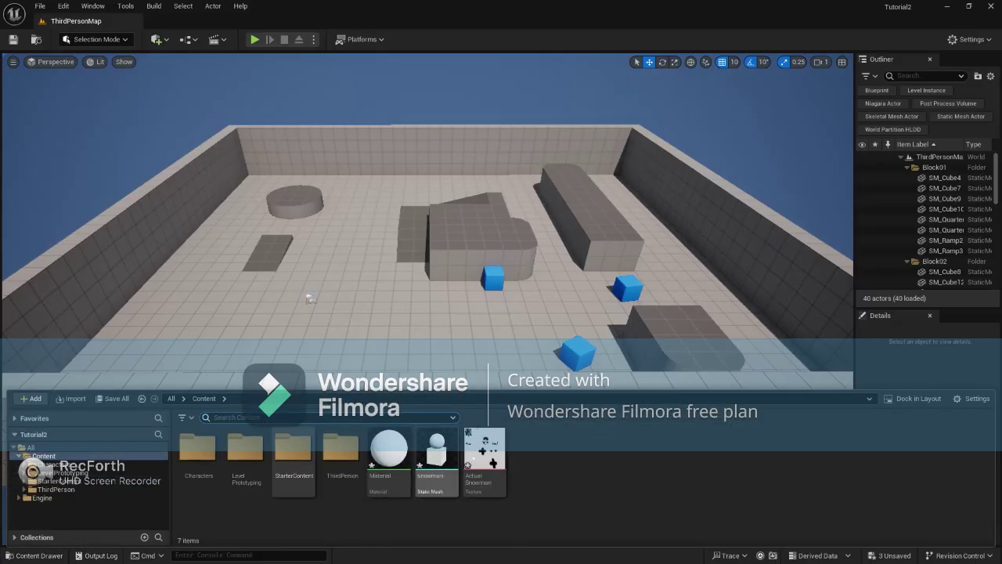
{"action": "left_click_drag", "start_coordinate": [436, 477], "coordinate": [360, 290]}
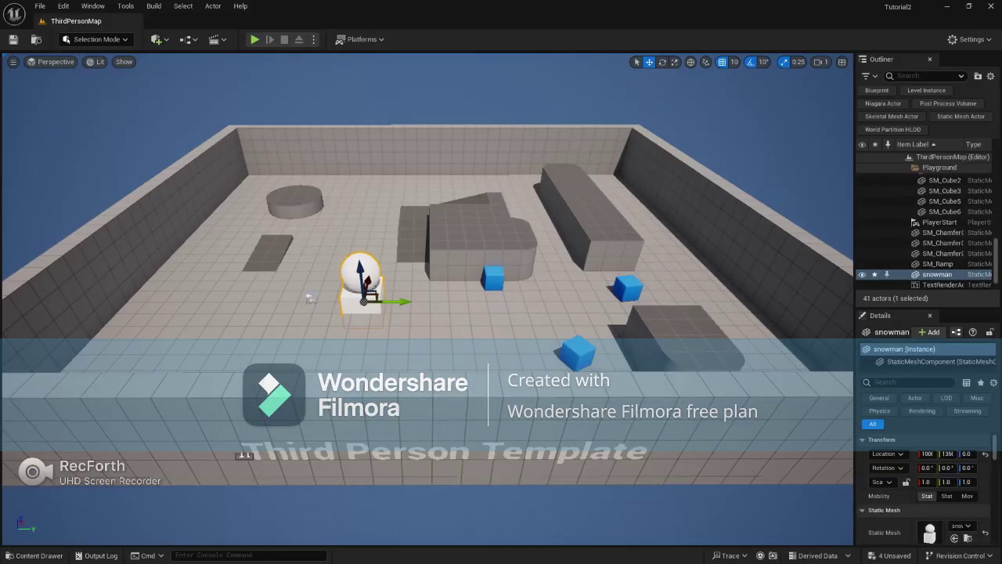
{"action": "key", "text": "f"}
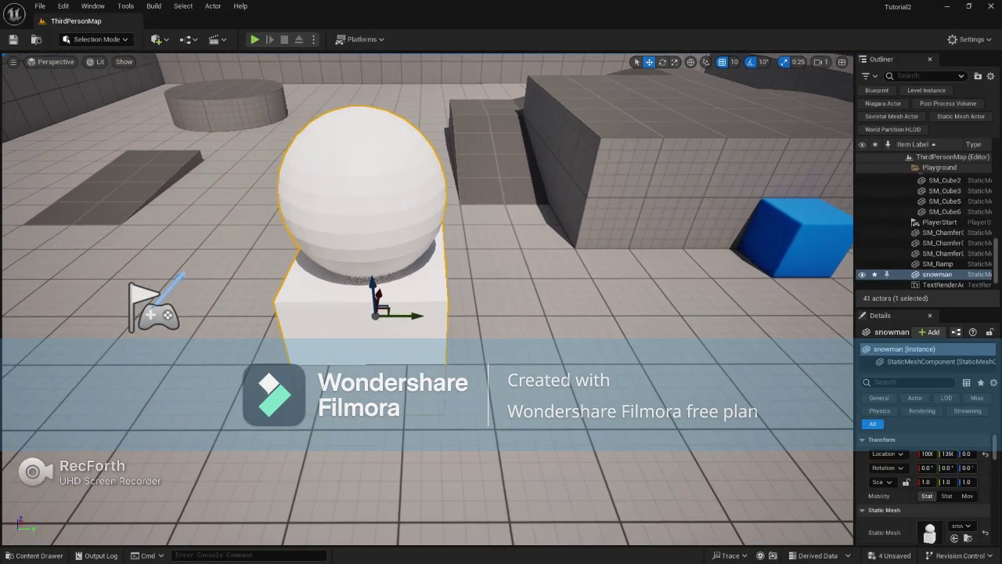
{"action": "scroll", "coordinate": [427, 299], "scroll_direction": "up", "scroll_amount": 2}
Apply the ActualSnowman texture to the snowman mesh in the level
{"action": "left_click", "coordinate": [39, 555]}
{"action": "left_click", "coordinate": [474, 458]}
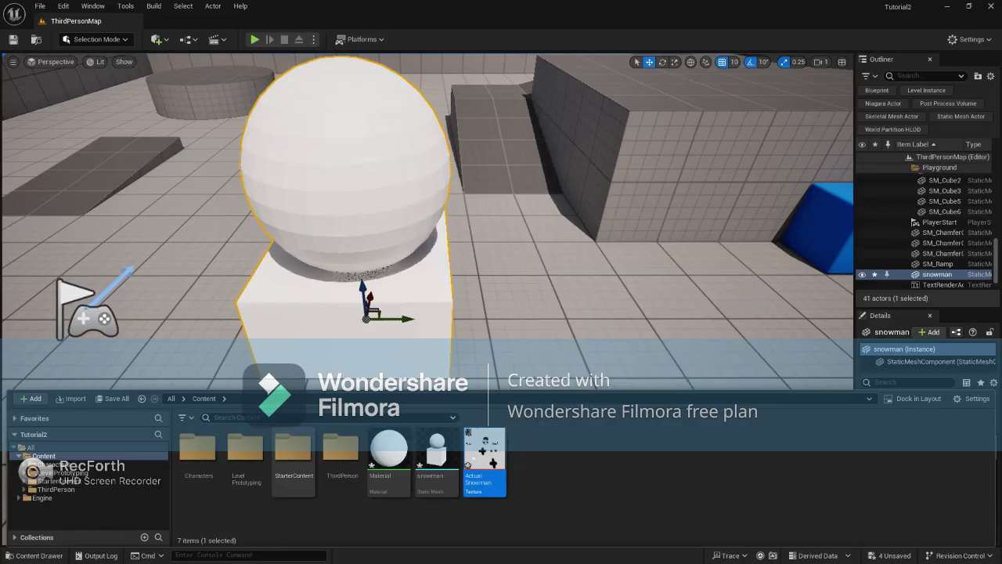
{"action": "left_click_drag", "start_coordinate": [475, 458], "coordinate": [344, 156]}
View the snowman from its painted face and raise it to a Z location of 100 so its base clears the floor
{"action": "key", "text": "s"}
{"action": "mouse_move", "coordinate": [345, 157]}
{"action": "right_mouse_down"}
{"action": "mouse_move", "coordinate": [313, 149]}
{"action": "mouse_move", "coordinate": [311, 132]}
{"action": "mouse_move", "coordinate": [298, 130]}
{"action": "mouse_move", "coordinate": [341, 137]}
{"action": "mouse_move", "coordinate": [321, 139]}
{"action": "mouse_move", "coordinate": [349, 146]}
{"action": "mouse_move", "coordinate": [341, 153]}
{"action": "right_mouse_up"}
{"action": "key", "text": "w"}
{"action": "key", "text": "s"}
{"action": "key", "text": "w"}
{"action": "key", "text": "s"}
{"action": "key", "text": "w"}
{"action": "key", "text": "f"}
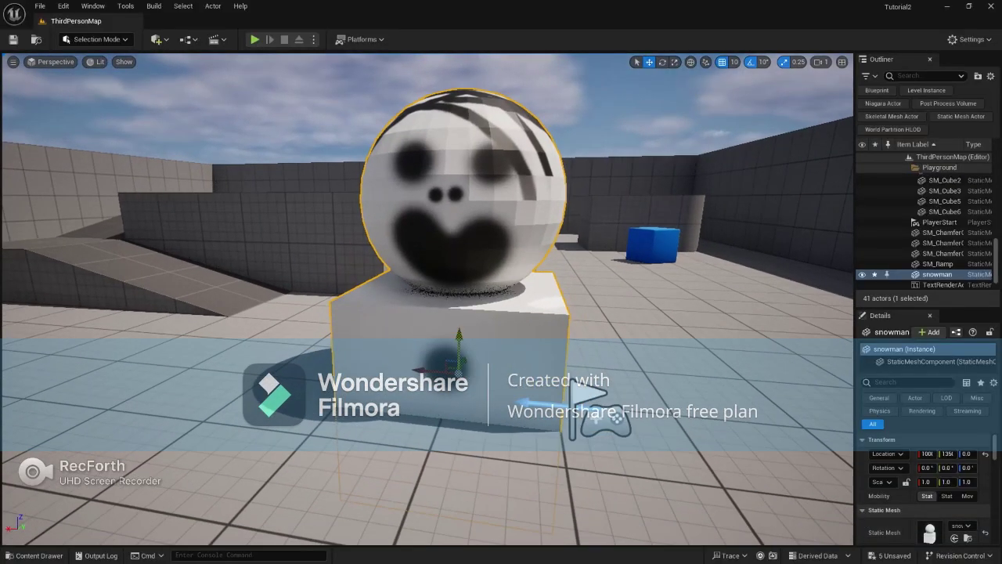
{"action": "scroll", "coordinate": [443, 225], "scroll_direction": "up", "scroll_amount": 4}
{"action": "scroll", "coordinate": [443, 226], "scroll_direction": "down", "scroll_amount": 4}
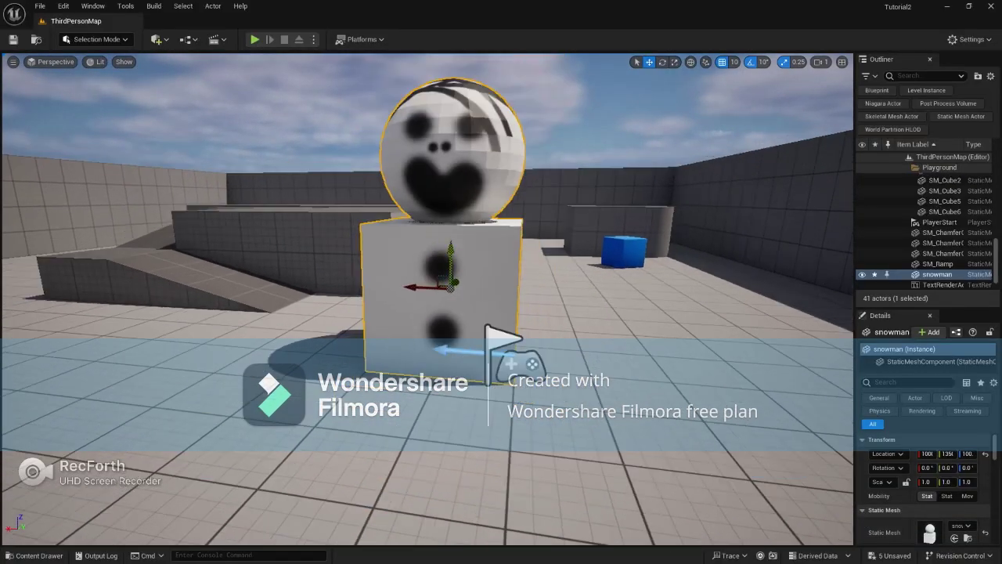
Apply the ActualSnowman texture to the blue cube behind the snowman
{"action": "key", "text": "ctrl+space"}
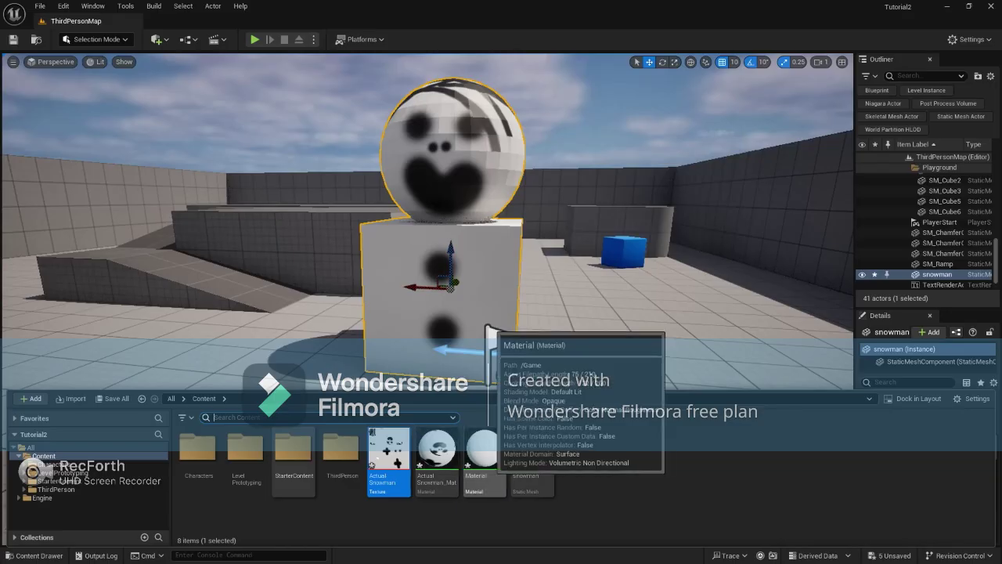
{"action": "key", "text": "Escape"}
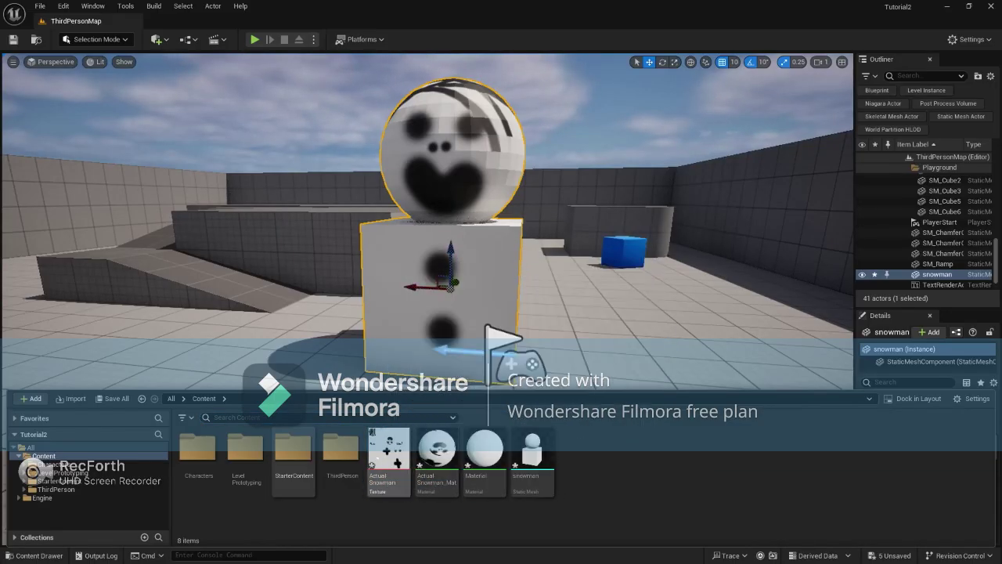
{"action": "left_click_drag", "start_coordinate": [389, 458], "coordinate": [624, 251]}
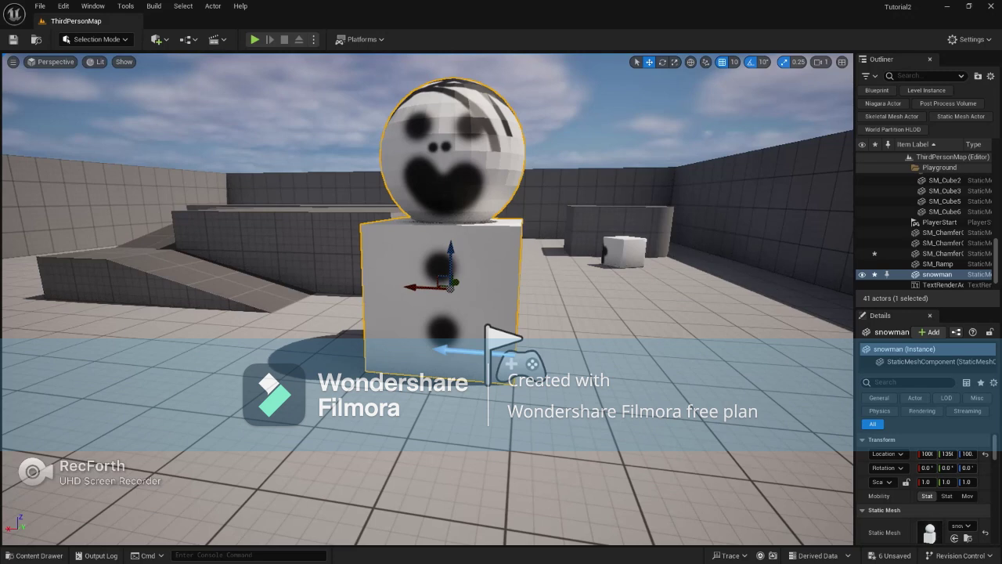
Look over the snowman assets in the Content folder and the textured model, and minimize the editor window
{"action": "key", "text": "ctrl+space"}
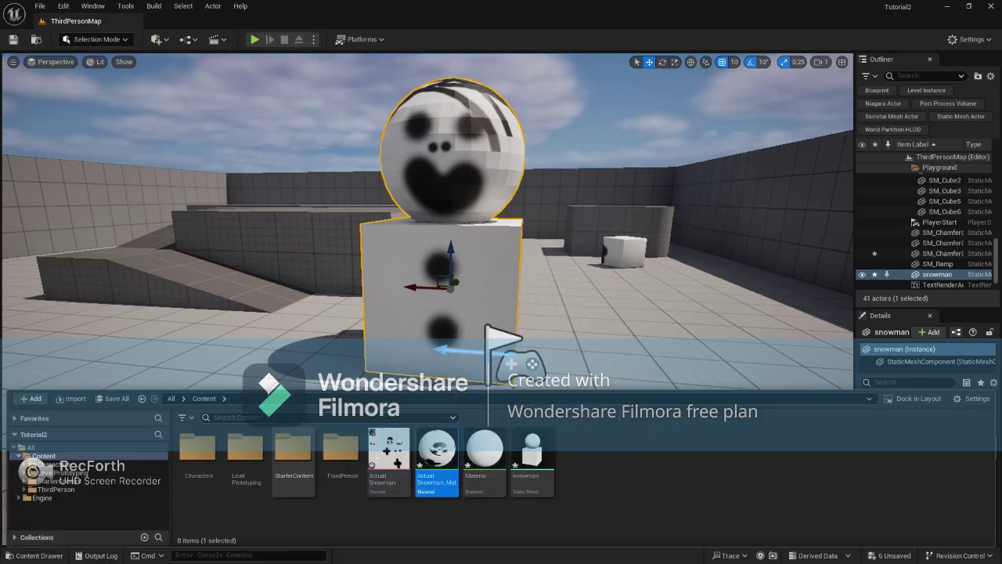
{"action": "scroll", "coordinate": [428, 222], "scroll_direction": "down", "scroll_amount": 2}
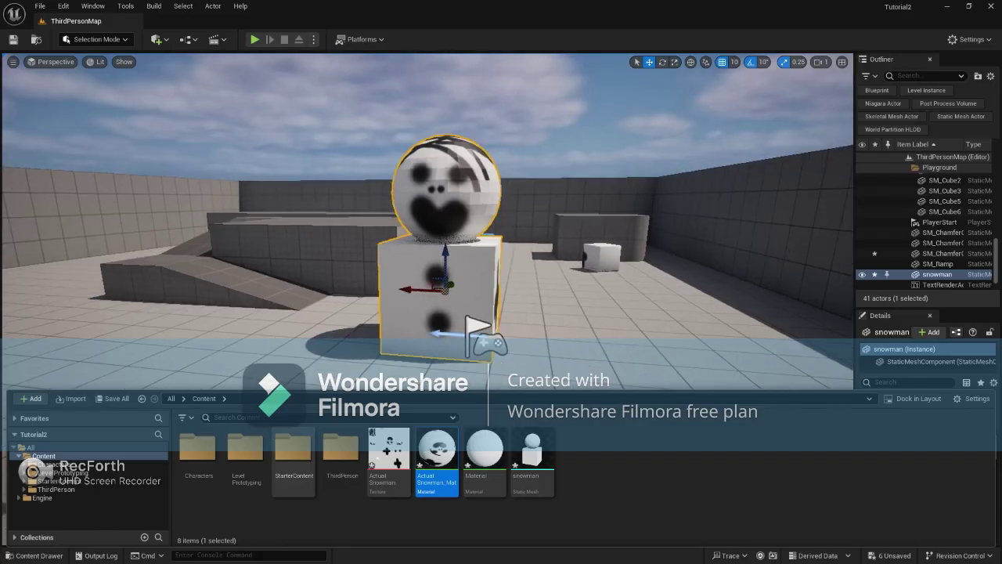
{"action": "left_click", "coordinate": [38, 555]}
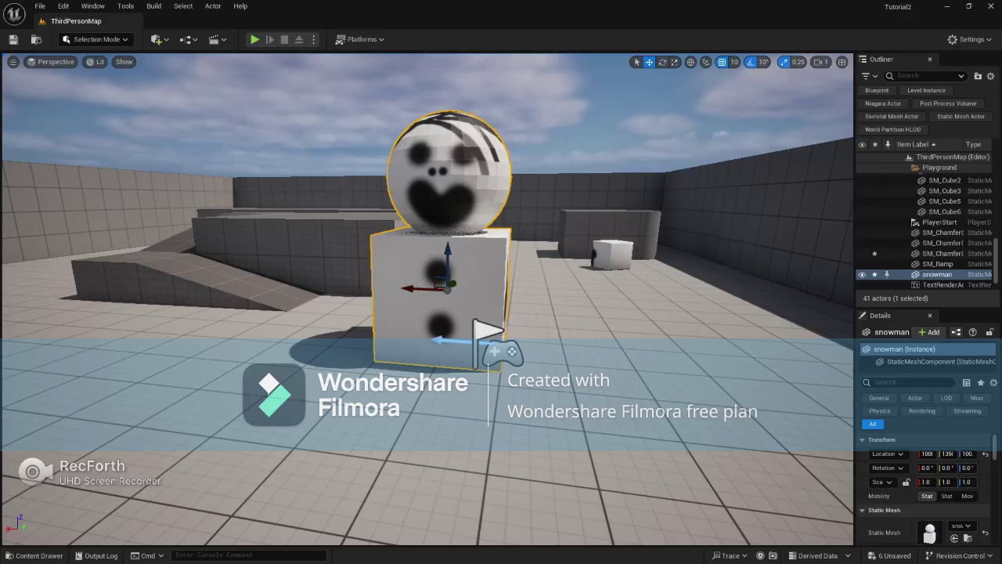
{"action": "left_click", "coordinate": [946, 5]}
{"action": "mouse_move", "coordinate": [643, 551]}
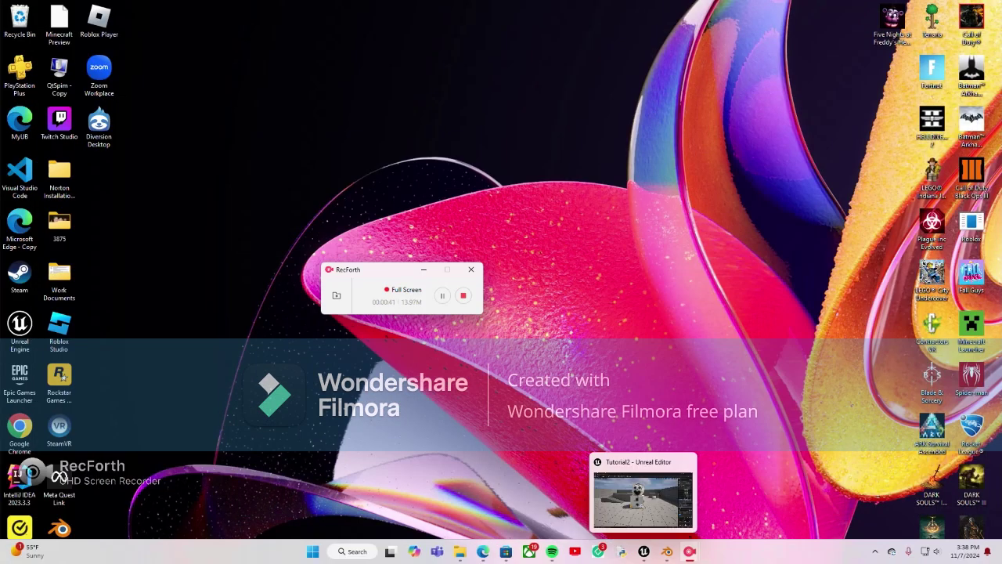